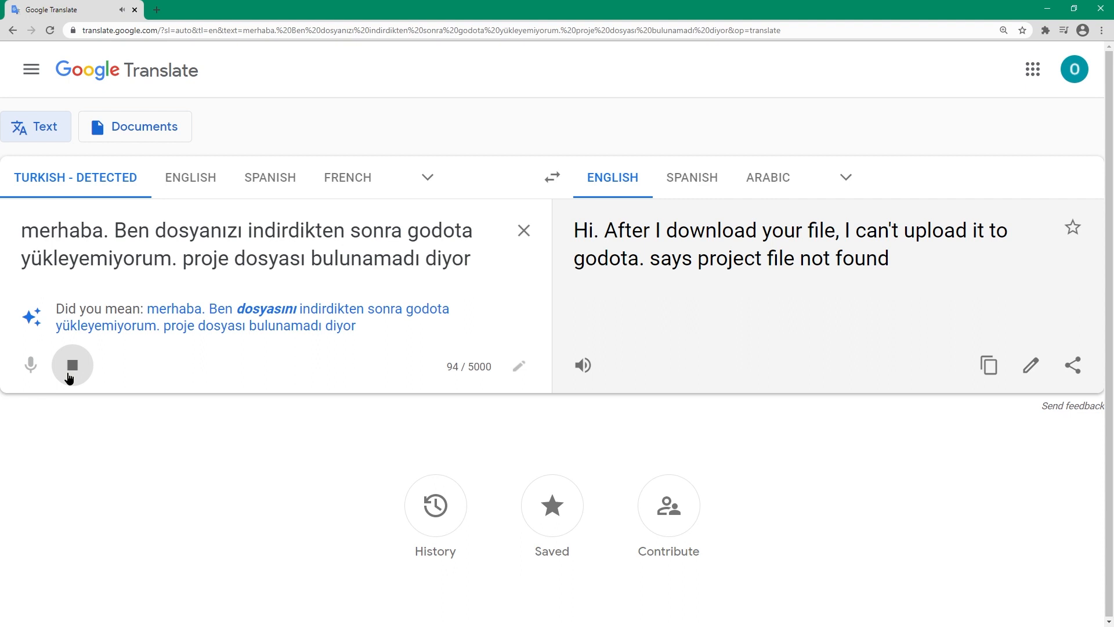
# Step: Play the Turkish comment's audio and compare its last sentence with the English translation
pyautogui.click(71, 365)
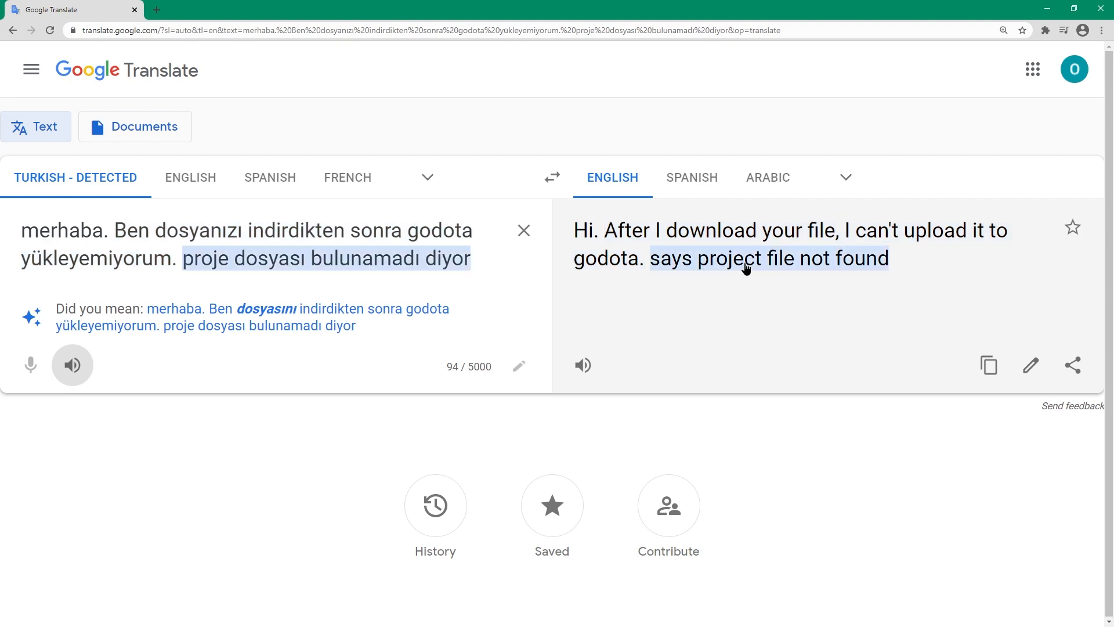
pyautogui.moveTo(910, 264); pyautogui.dragTo(698, 272)
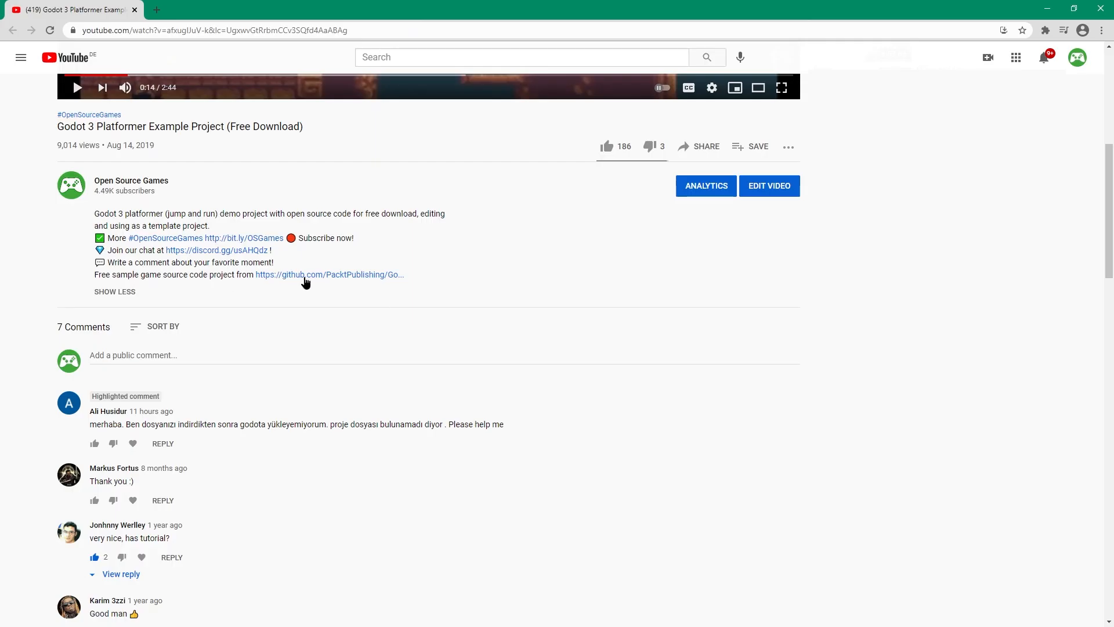
# Step: Open the GitHub project link in the video description, download the Godot-Game-Engine-Projects repository as a ZIP and show it in its folder
pyautogui.click(305, 276)
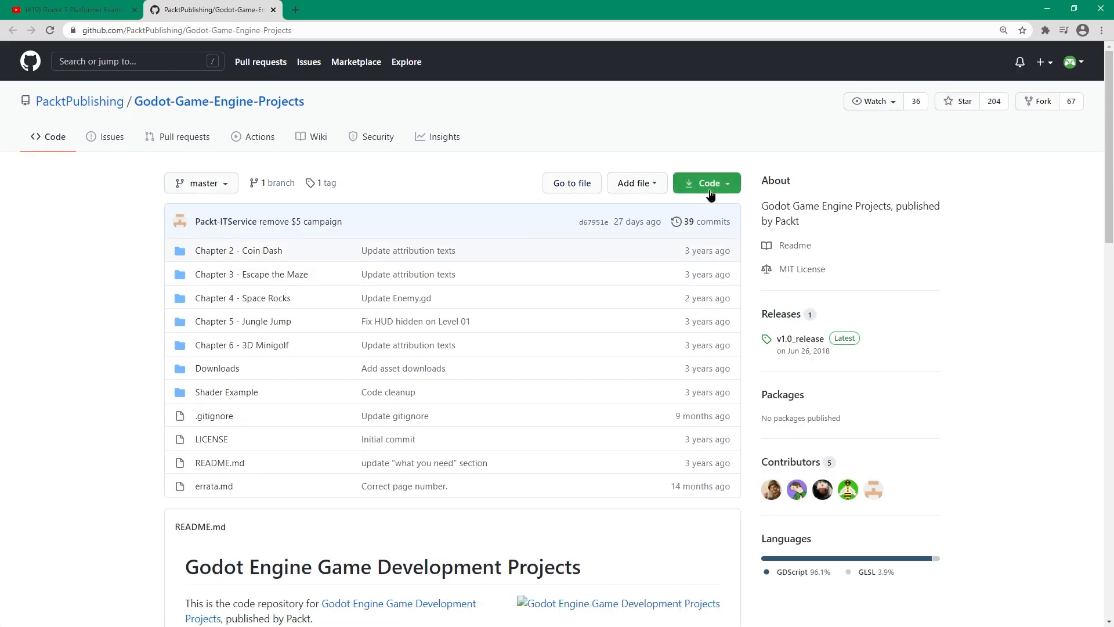
pyautogui.click(711, 194)
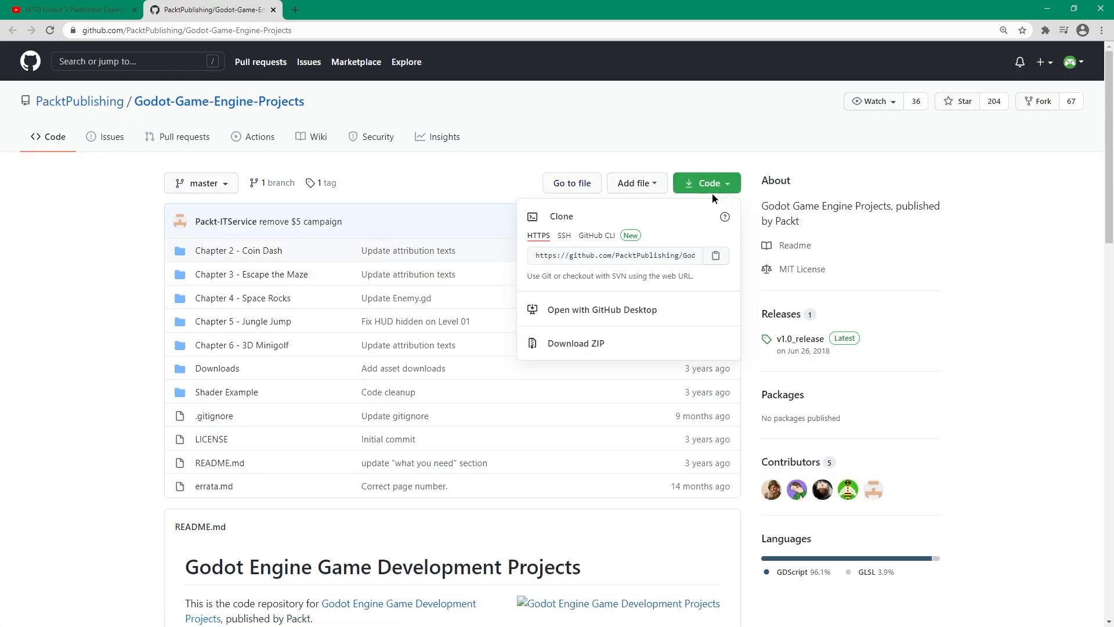
pyautogui.click(597, 349)
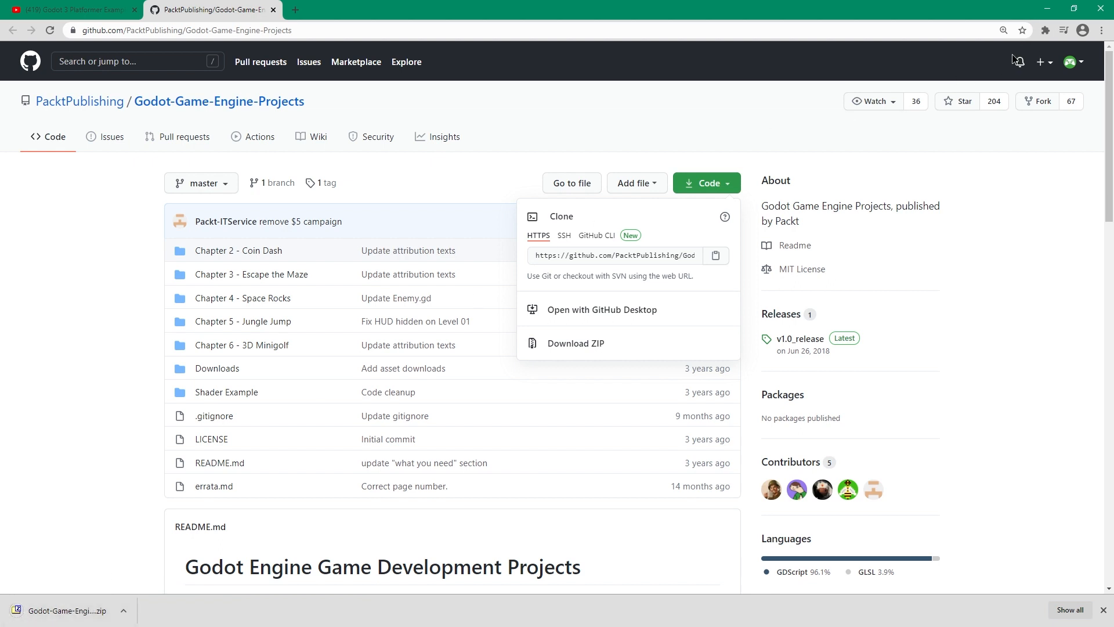
pyautogui.click(124, 611)
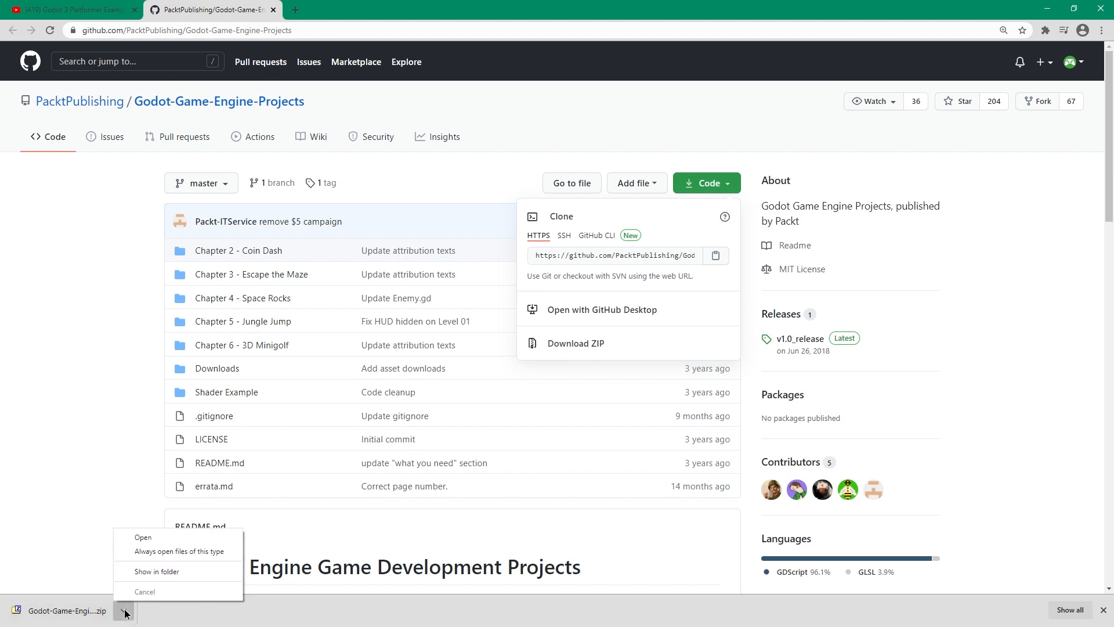
pyautogui.click(160, 573)
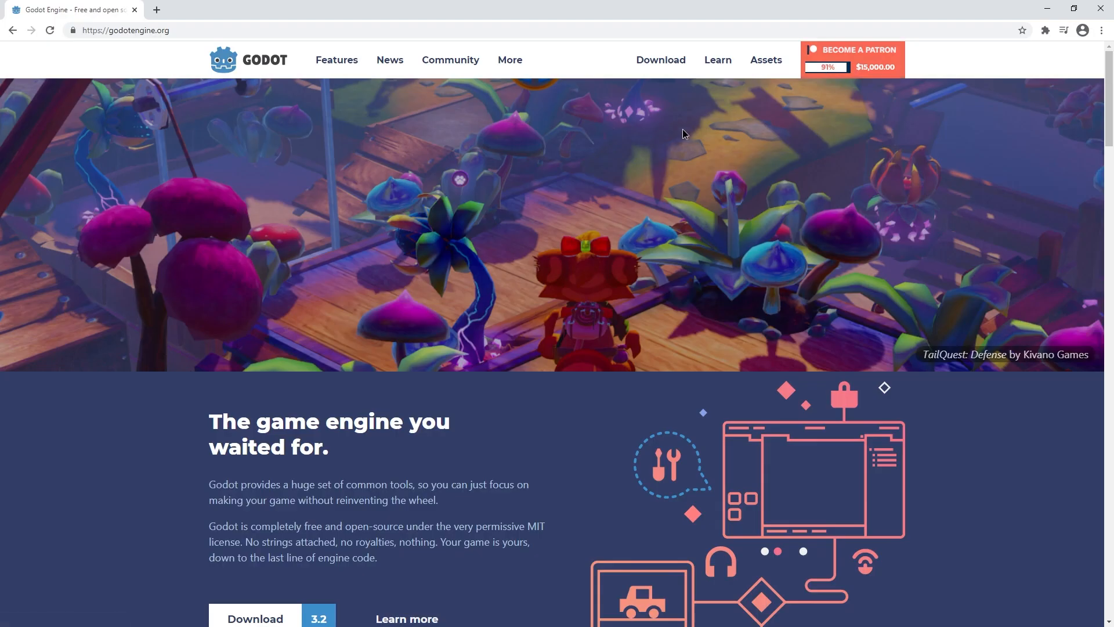
# Step: Download the standard 64-bit Windows version of Godot 3.2.3 from the Godot website and extract its zip archive
pyautogui.click(648, 60)
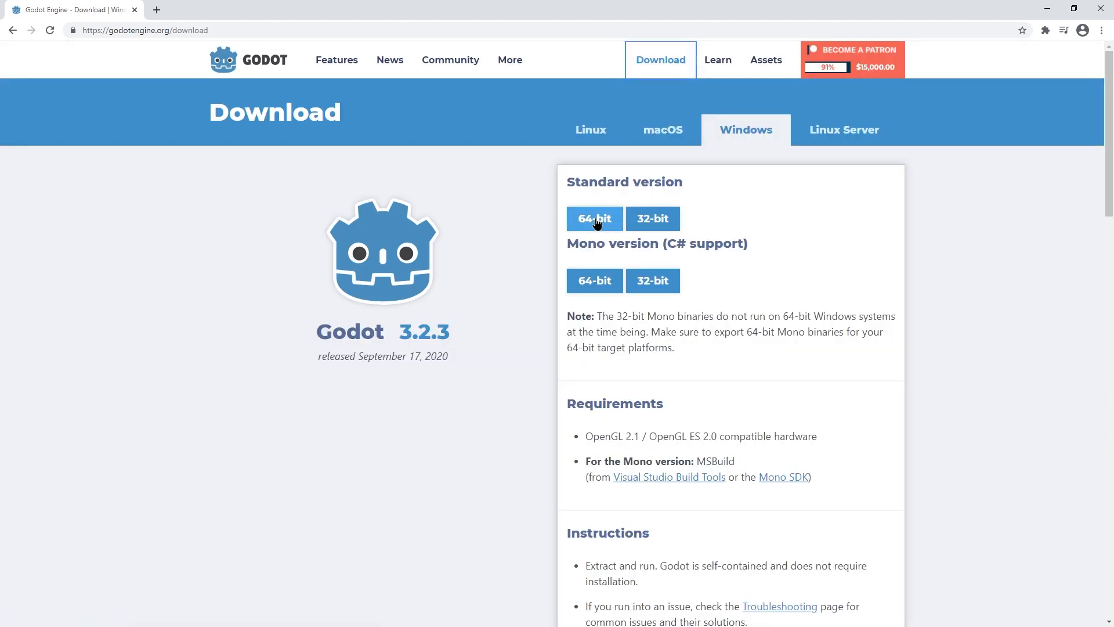
pyautogui.click(598, 223)
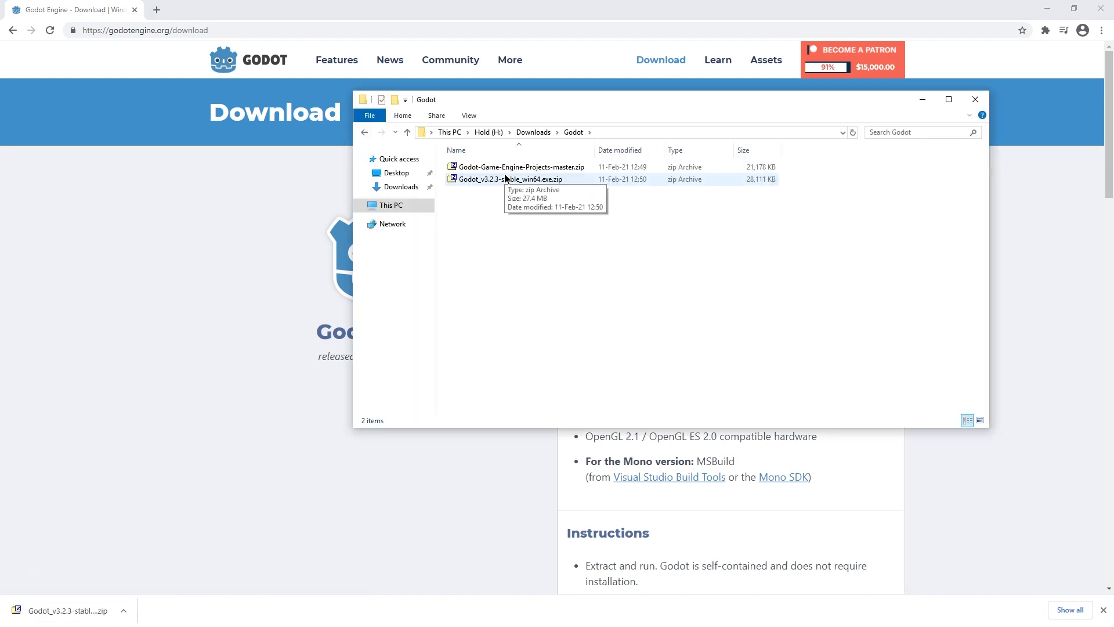
pyautogui.rightClick(505, 179)
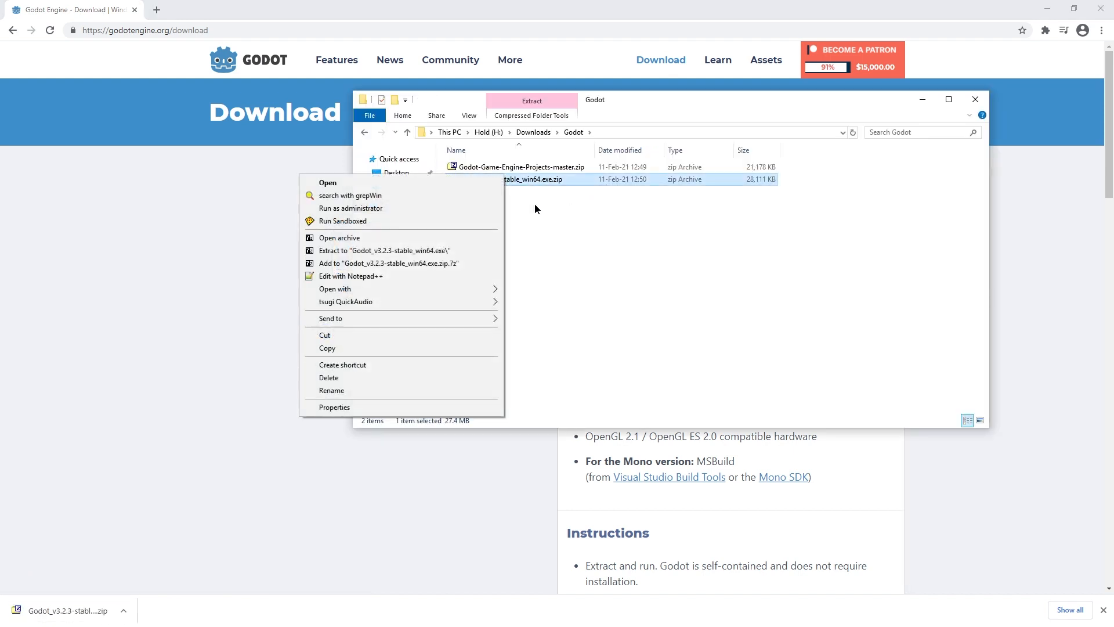
pyautogui.click(454, 251)
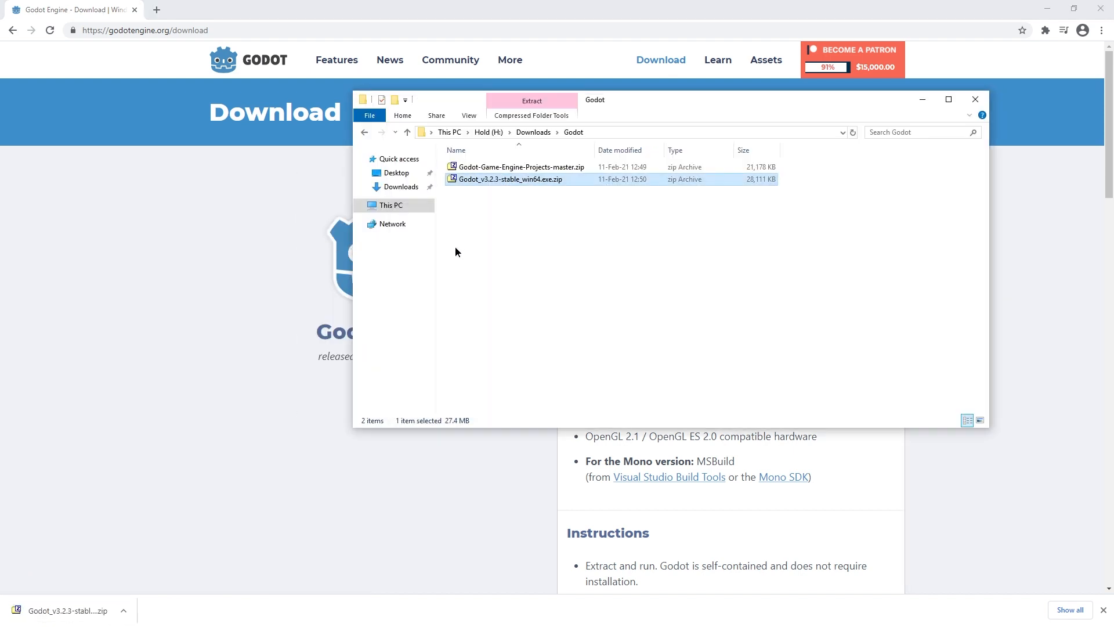
# Step: Delete the Godot_v3.2.3-stable_win64.exe.zip archive and launch the extracted Godot executable
pyautogui.press('Delete')
pyautogui.doubleClick(505, 167)
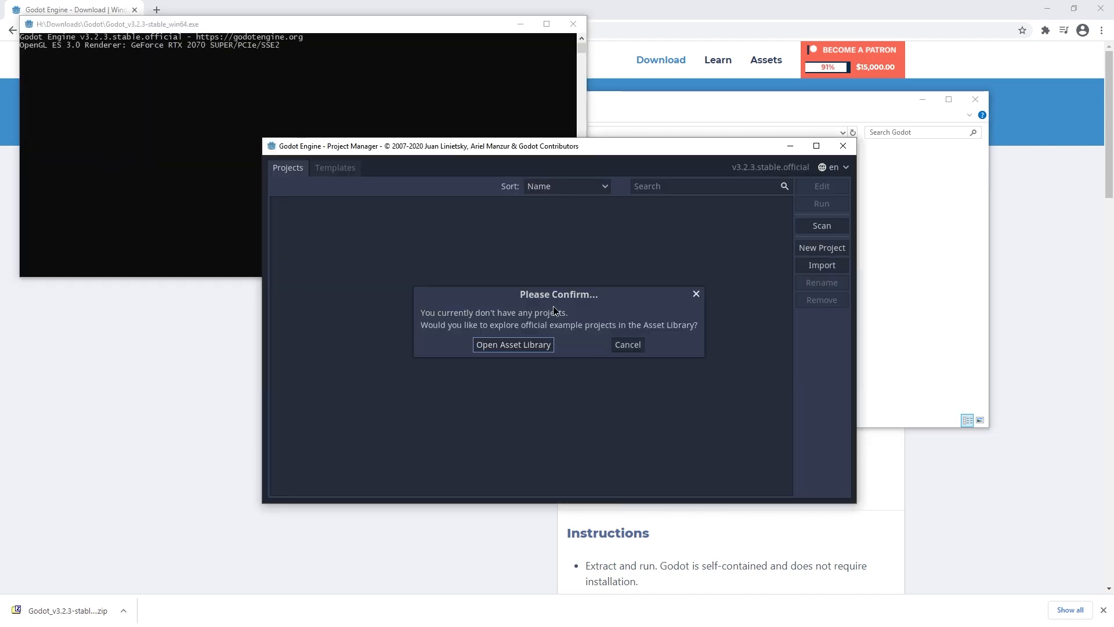
# Step: Try to import Godot-Game-Engine-Projects-master.zip as an existing project with the installation path H:/Downloads/Godot/Platformer
pyautogui.click(813, 262)
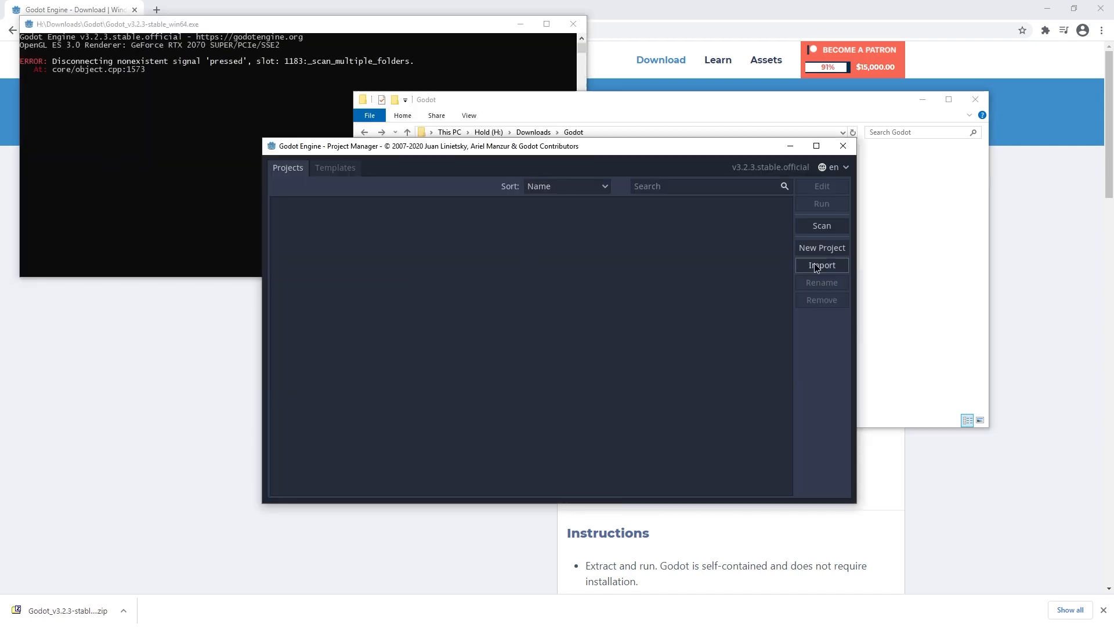
pyautogui.click(817, 266)
pyautogui.click(683, 320)
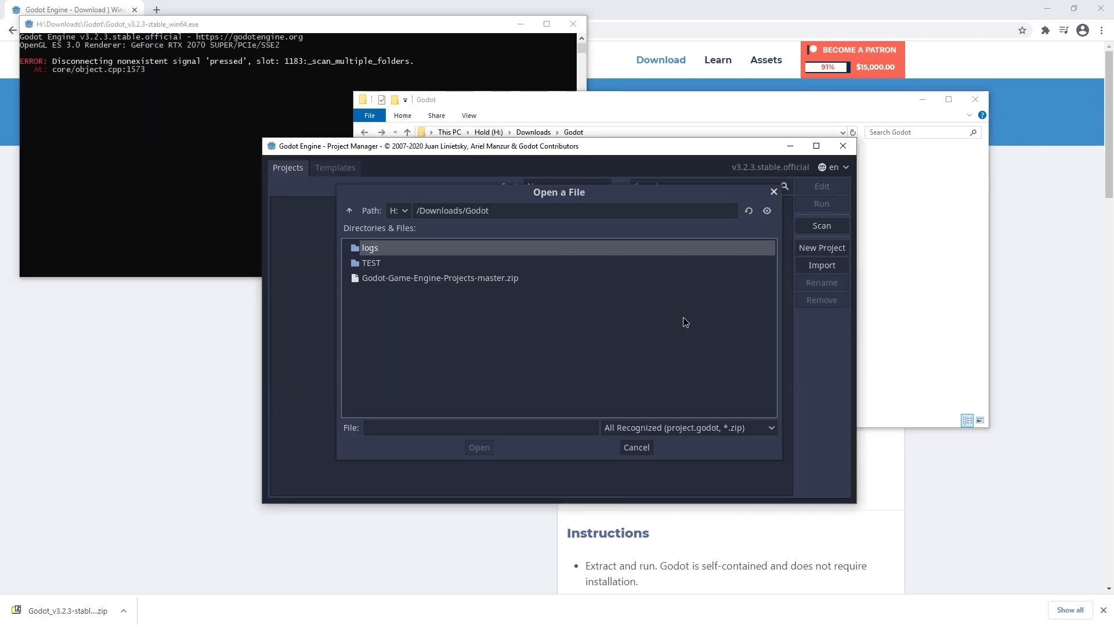
pyautogui.click(421, 279)
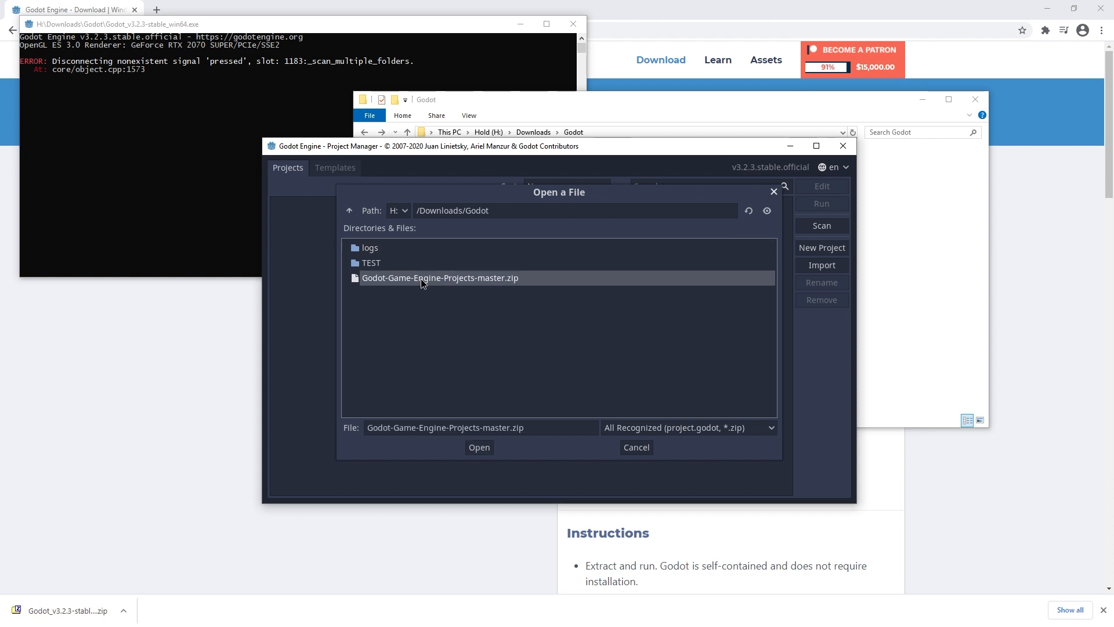
pyautogui.doubleClick(422, 280)
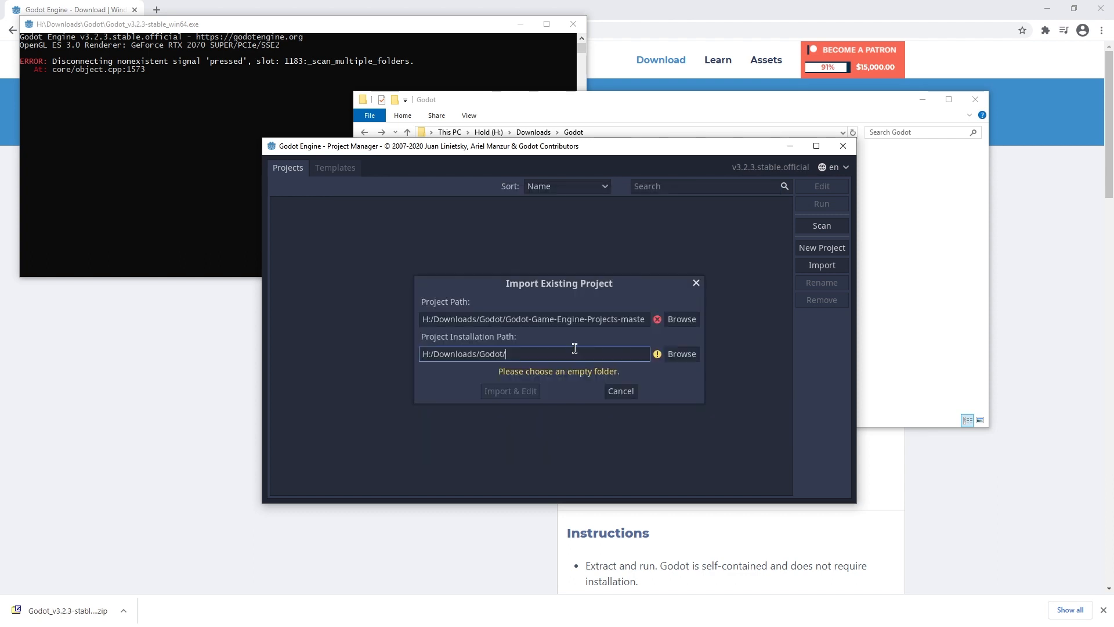
pyautogui.write('Platformer')
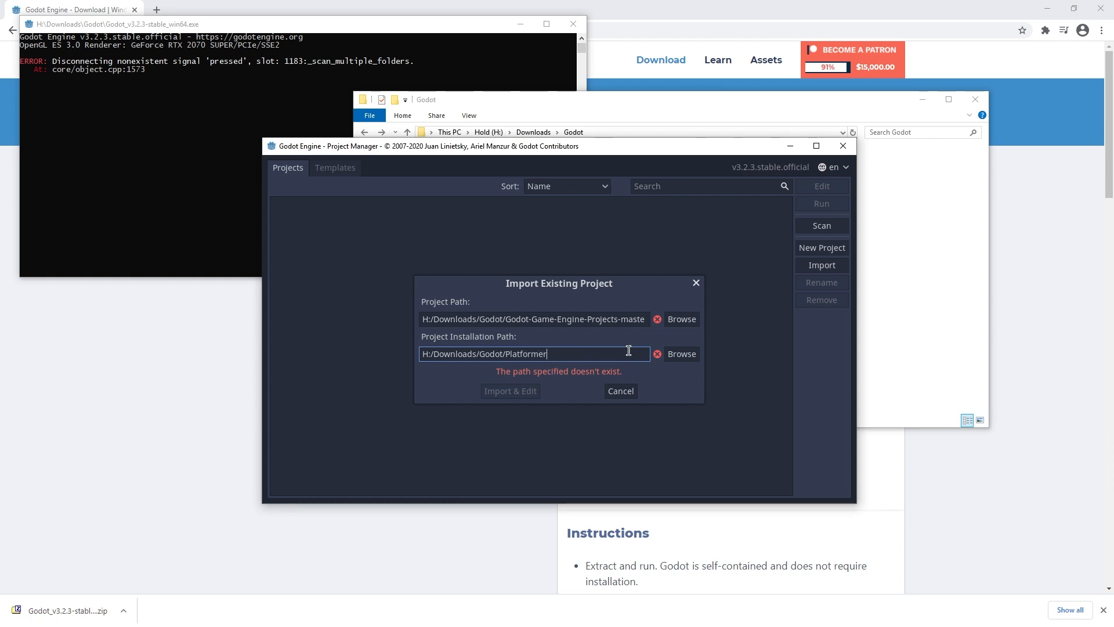
# Step: Switch to File Explorer and create a folder named Platformer in the Downloads\Godot folder
pyautogui.click(879, 346)
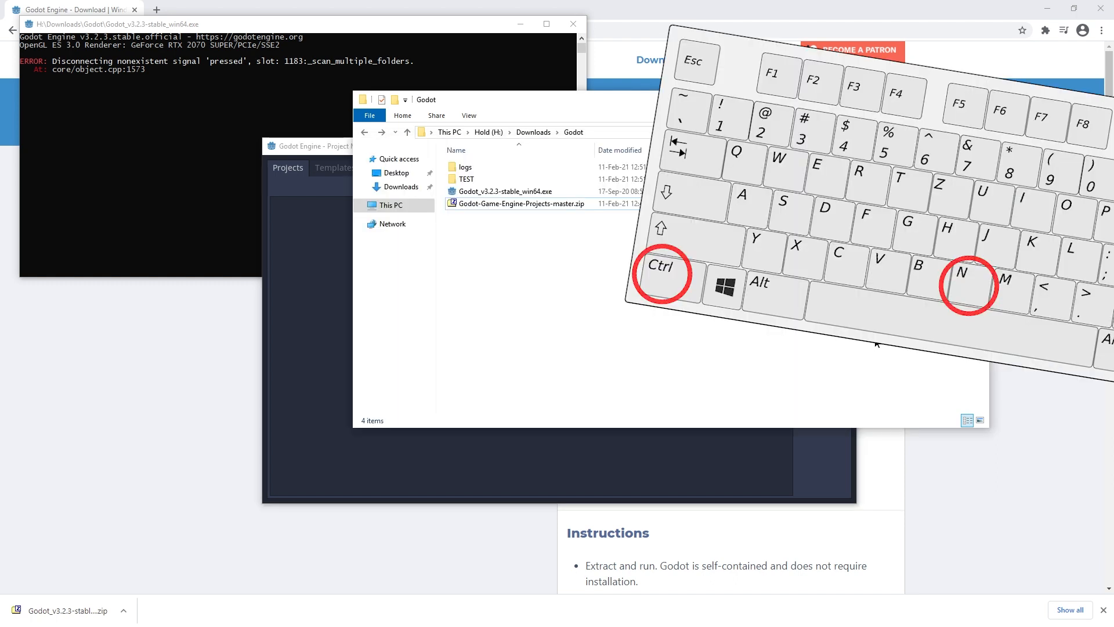
pyautogui.hotkey('ctrl', 'shift', 'n')
pyautogui.write('Platformer')
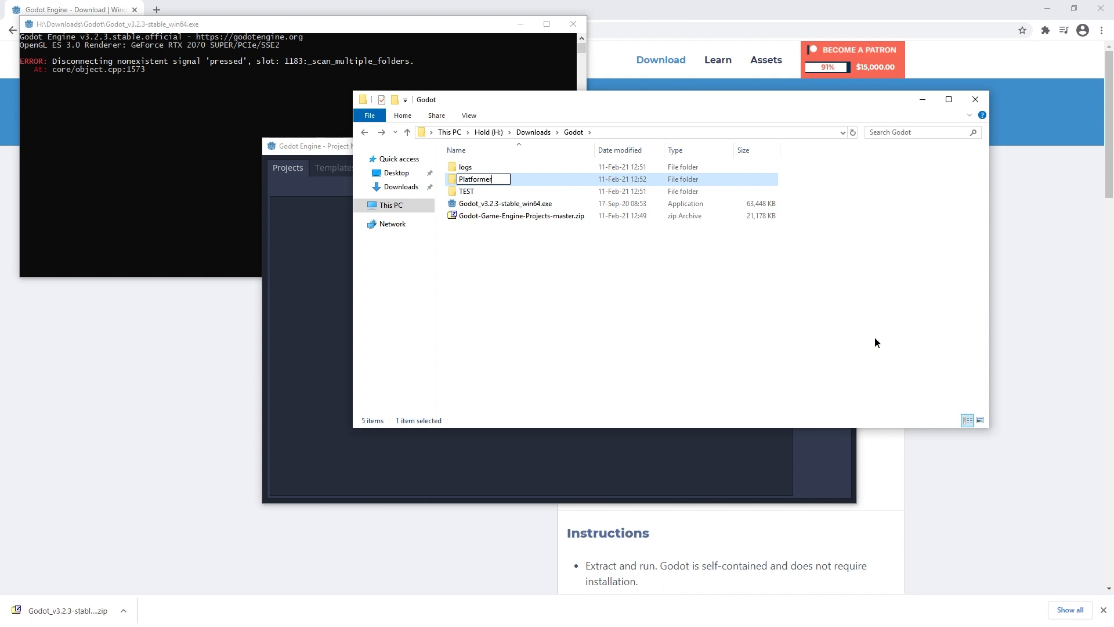
pyautogui.press('Return')
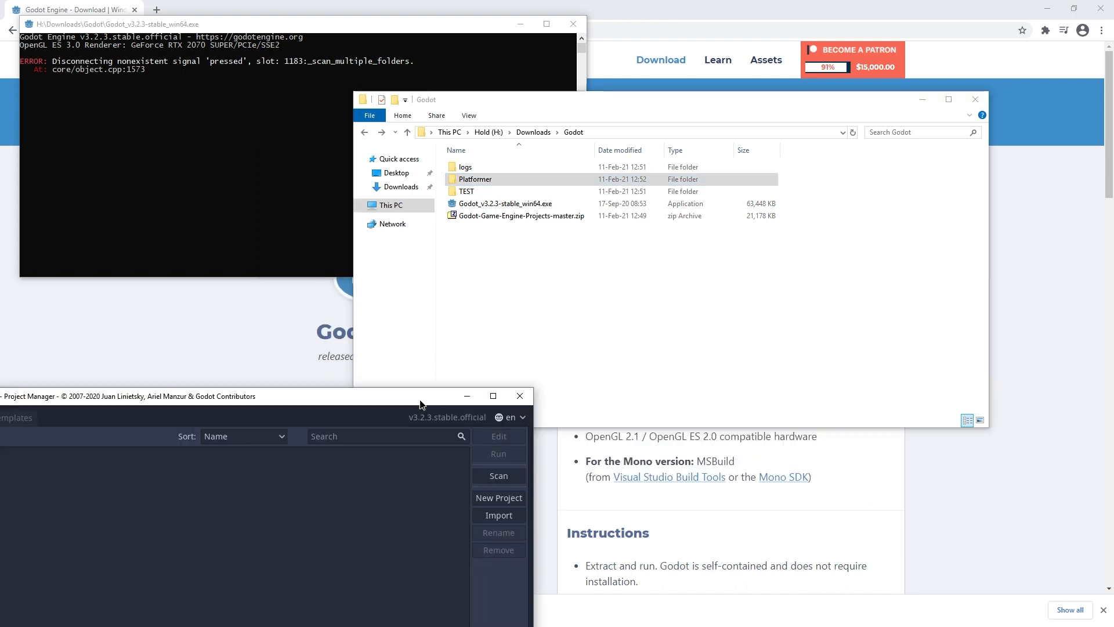
# Step: Import Godot-Game-Engine-Projects-master.zip in the Godot Project Manager into H:/Downloads/Godot/Platformer and select the project's list entry
pyautogui.moveTo(420, 405); pyautogui.dragTo(757, 186)
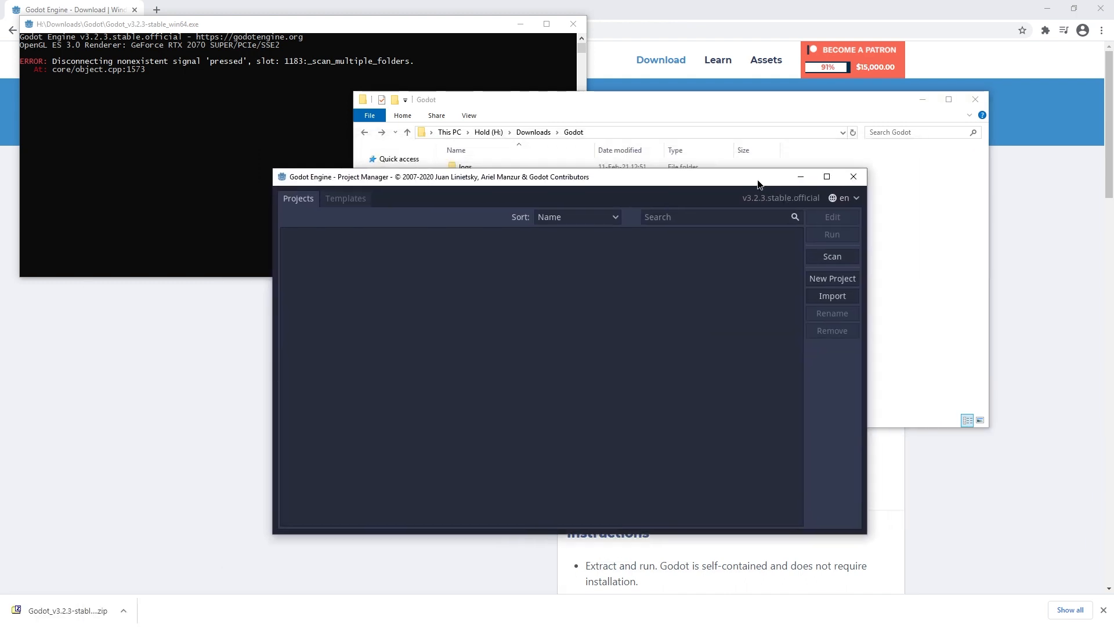
pyautogui.click(832, 296)
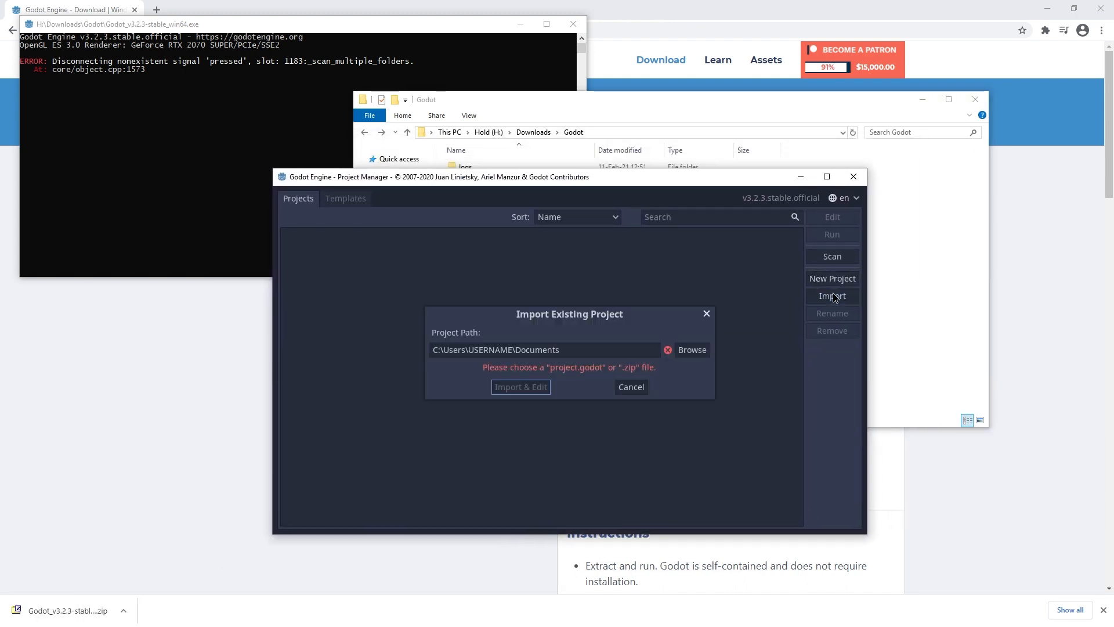
pyautogui.click(674, 350)
pyautogui.doubleClick(439, 323)
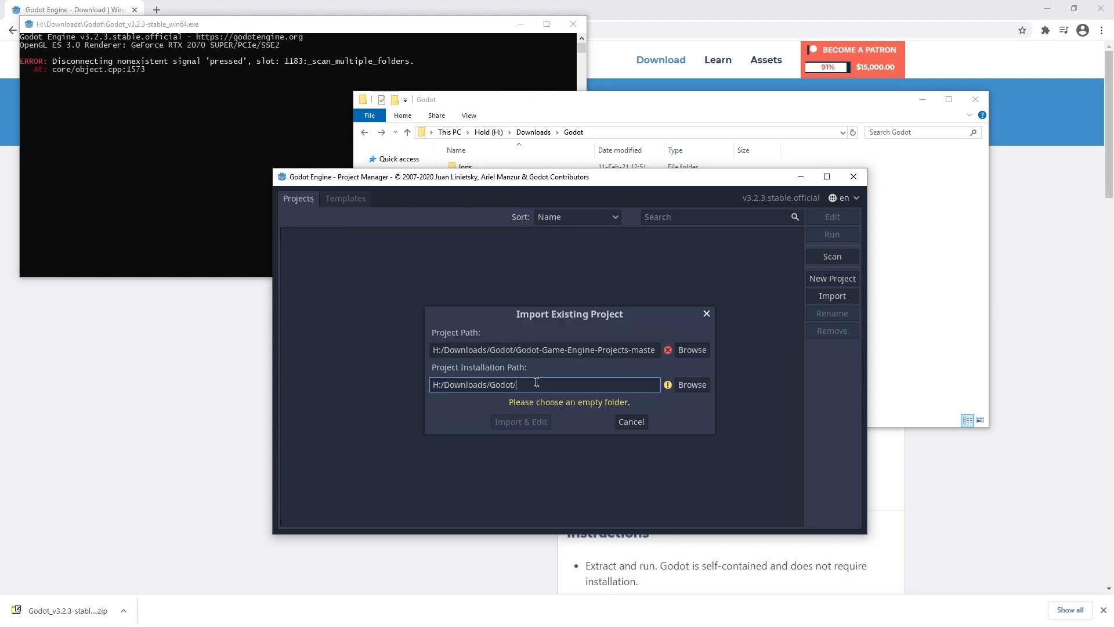
pyautogui.write('Platformer')
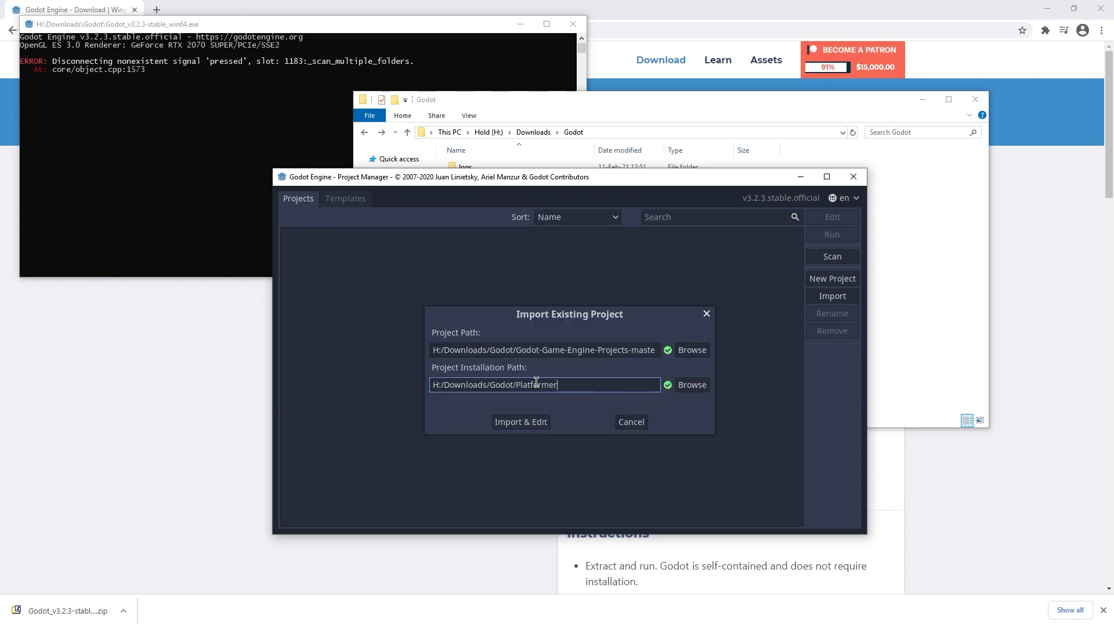
pyautogui.click(521, 423)
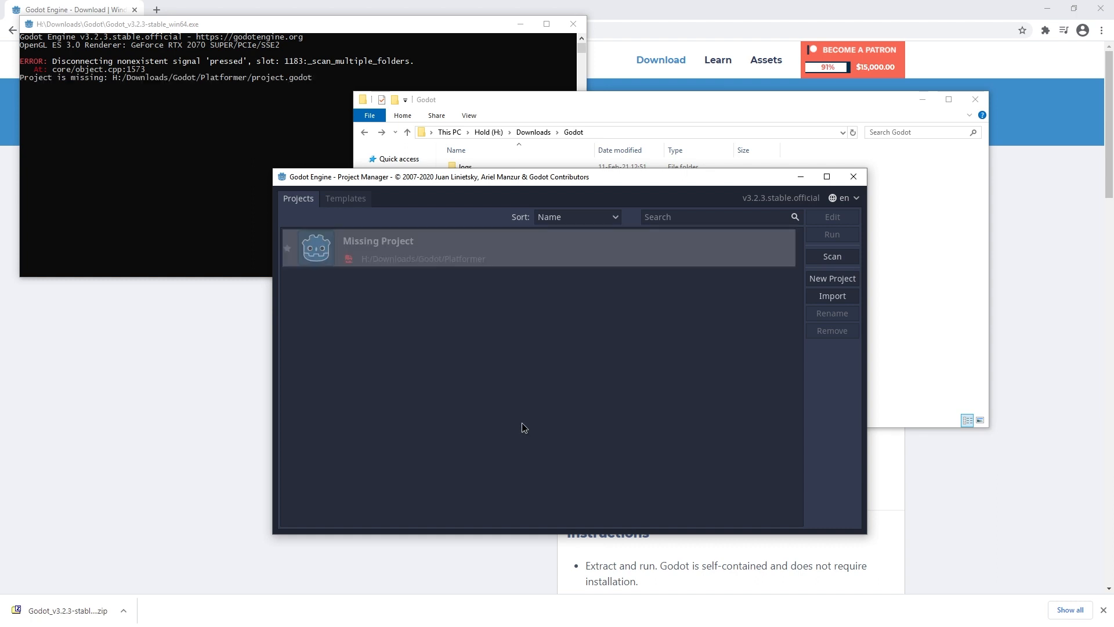
pyautogui.click(416, 251)
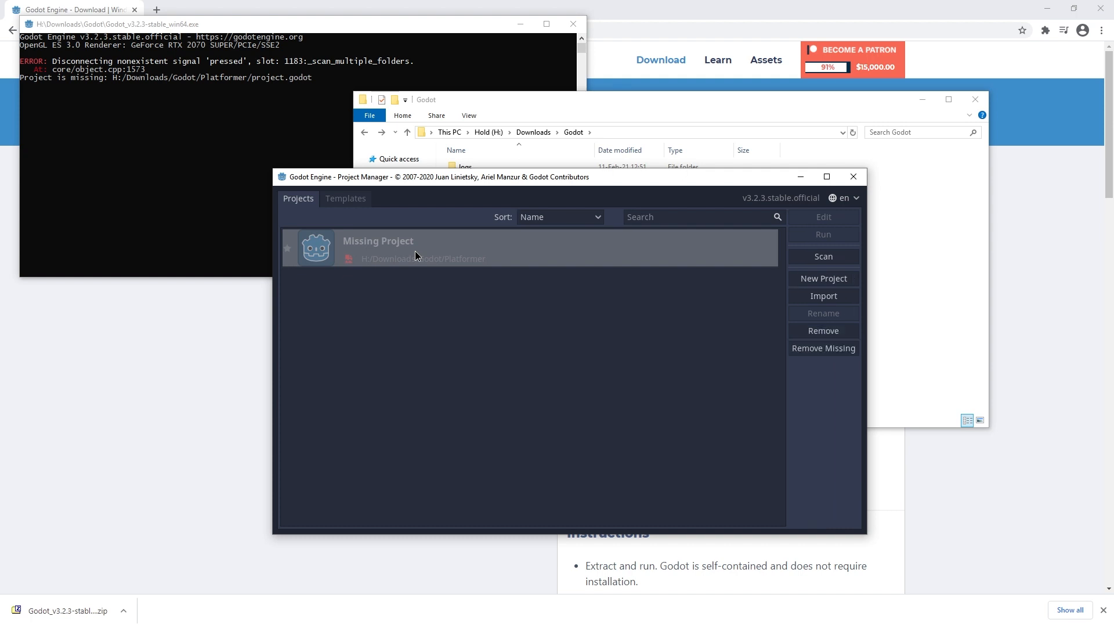
# Step: Switch to File Explorer and extract Godot-Game-Engine-Projects-master.zip to H:\Downloads\Godot\Godot-Game-Engine-Projects-master
pyautogui.click(900, 238)
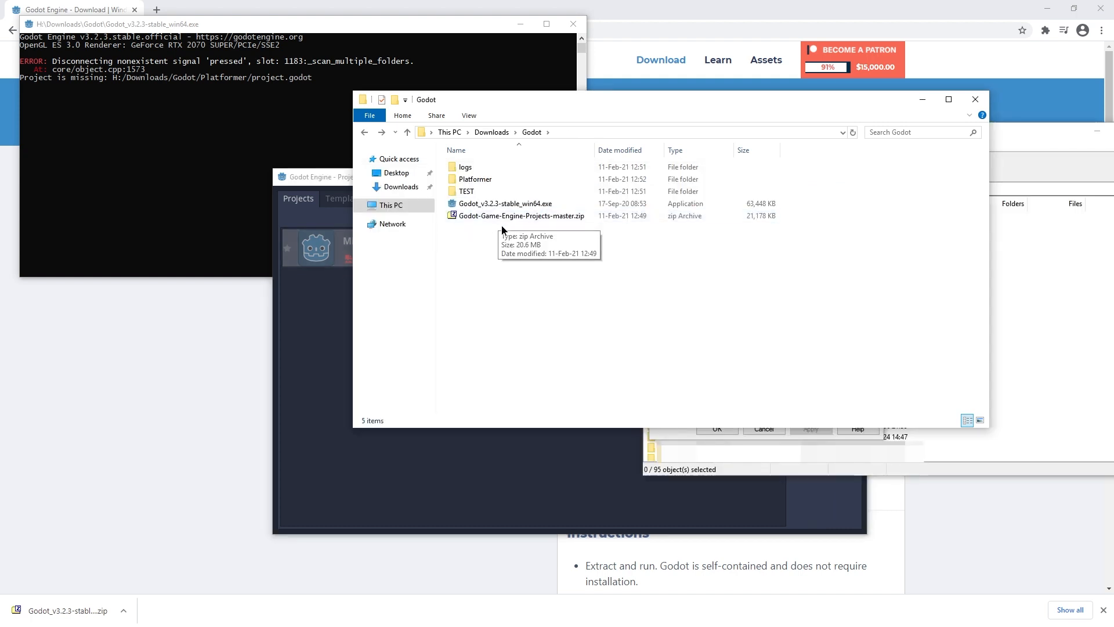
pyautogui.click(495, 218)
pyautogui.rightClick(499, 219)
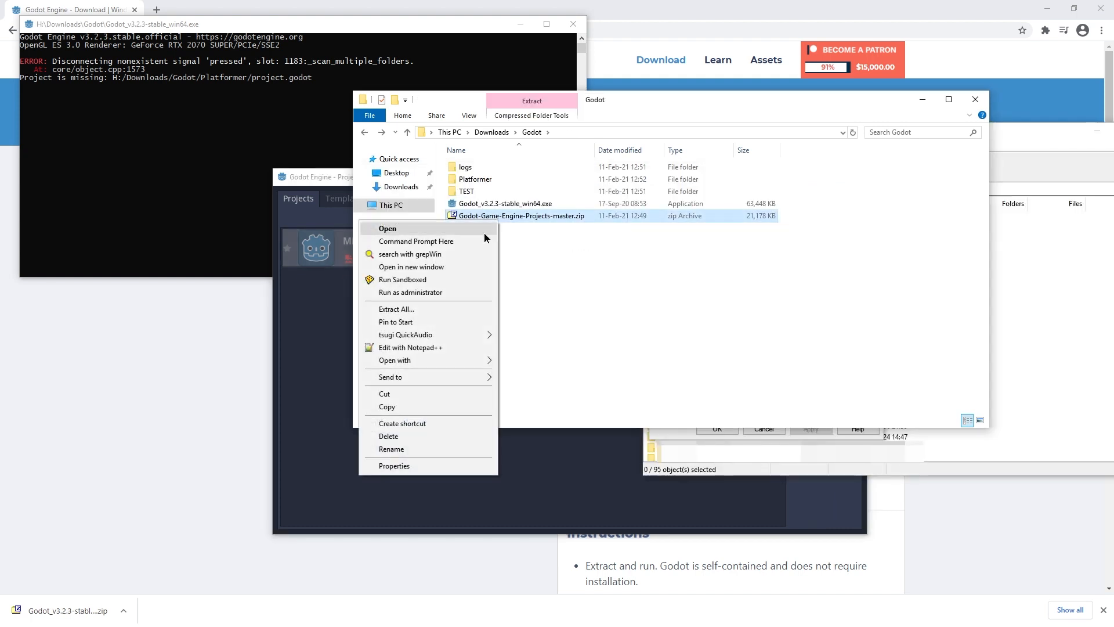
pyautogui.click(575, 245)
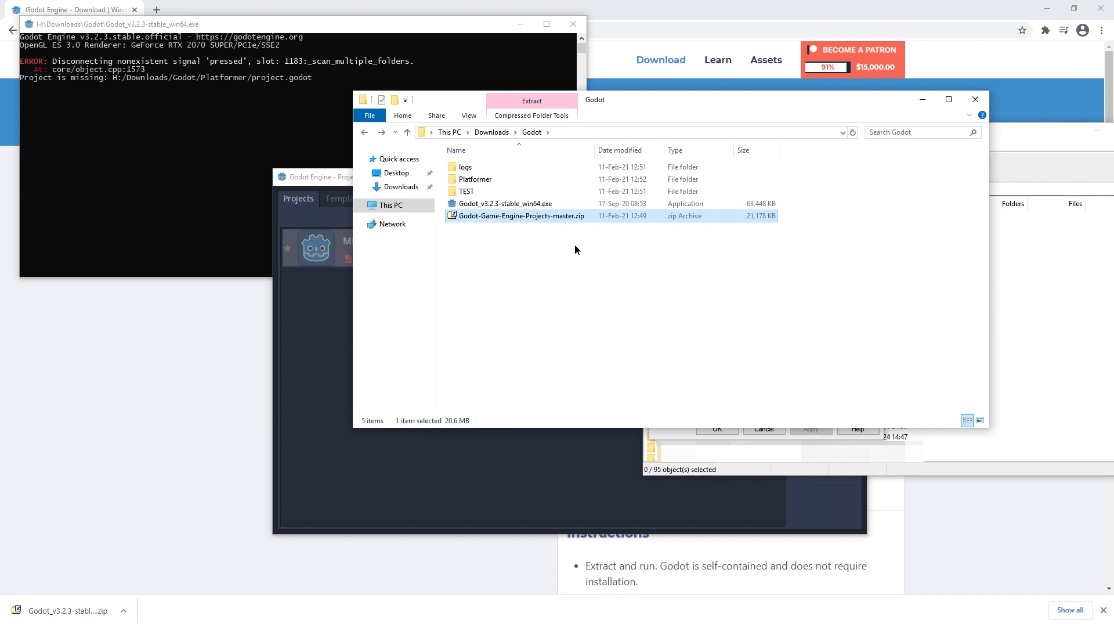
pyautogui.moveTo(497, 217); pyautogui.dragTo(501, 251)
pyautogui.moveTo(501, 254); pyautogui.dragTo(501, 252, button='right')
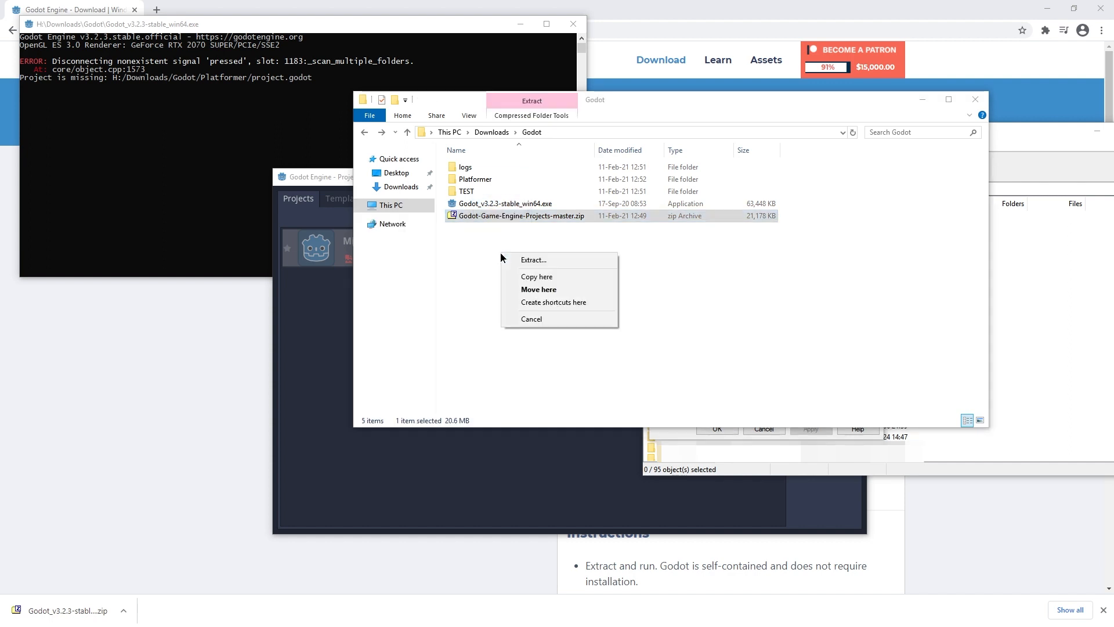
pyautogui.click(532, 262)
pyautogui.click(662, 433)
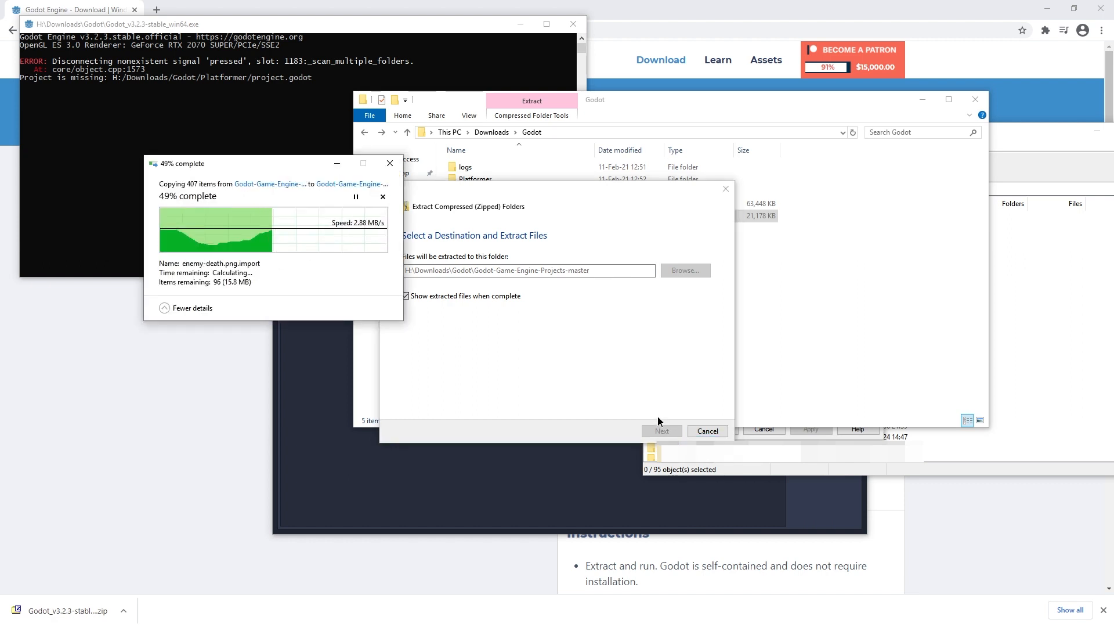
# Step: Transfer all contents of the inner Godot-Game-Engine-Projects-master folder up into the Downloads\Godot folder
pyautogui.doubleClick(542, 185)
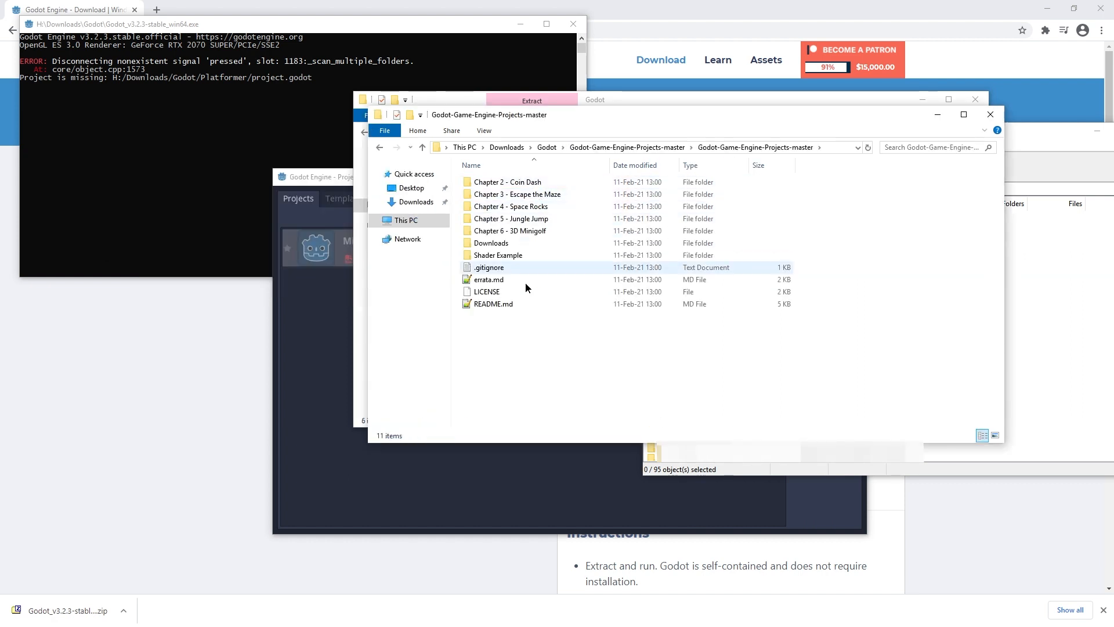
pyautogui.moveTo(580, 333); pyautogui.dragTo(487, 173)
pyautogui.hotkey('alt', 'Left')
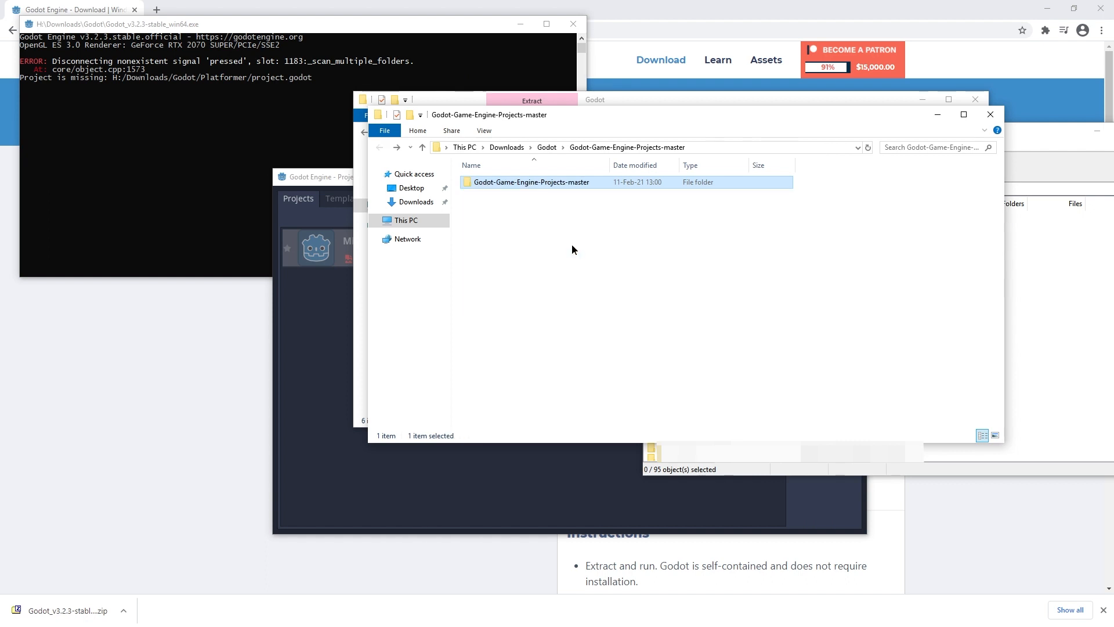
pyautogui.click(547, 146)
pyautogui.click(547, 288)
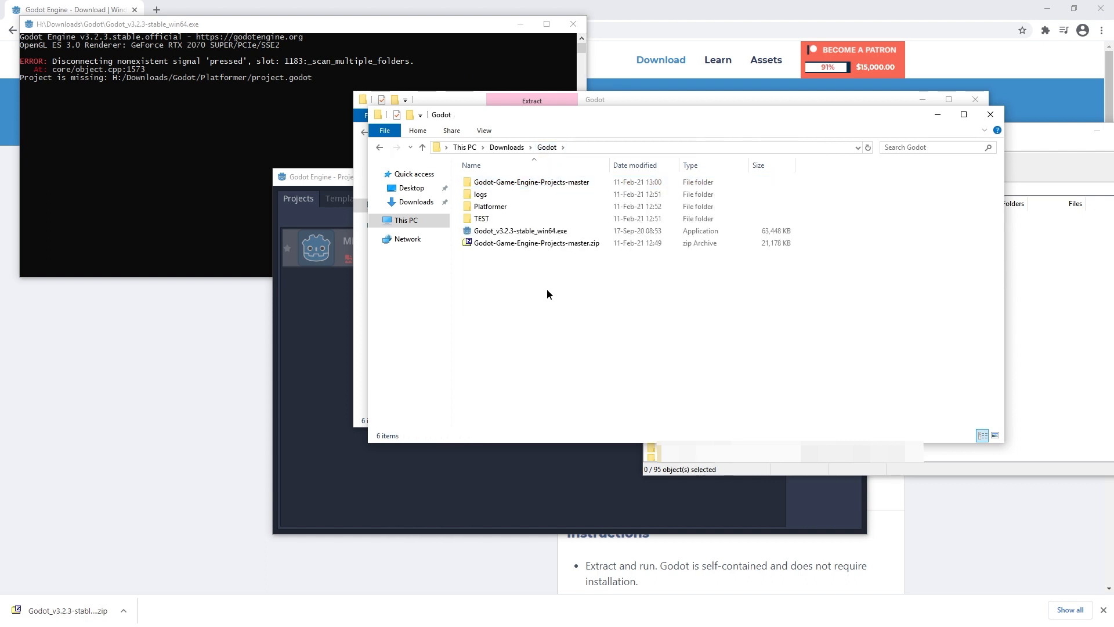
pyautogui.hotkey('ctrl', 'v')
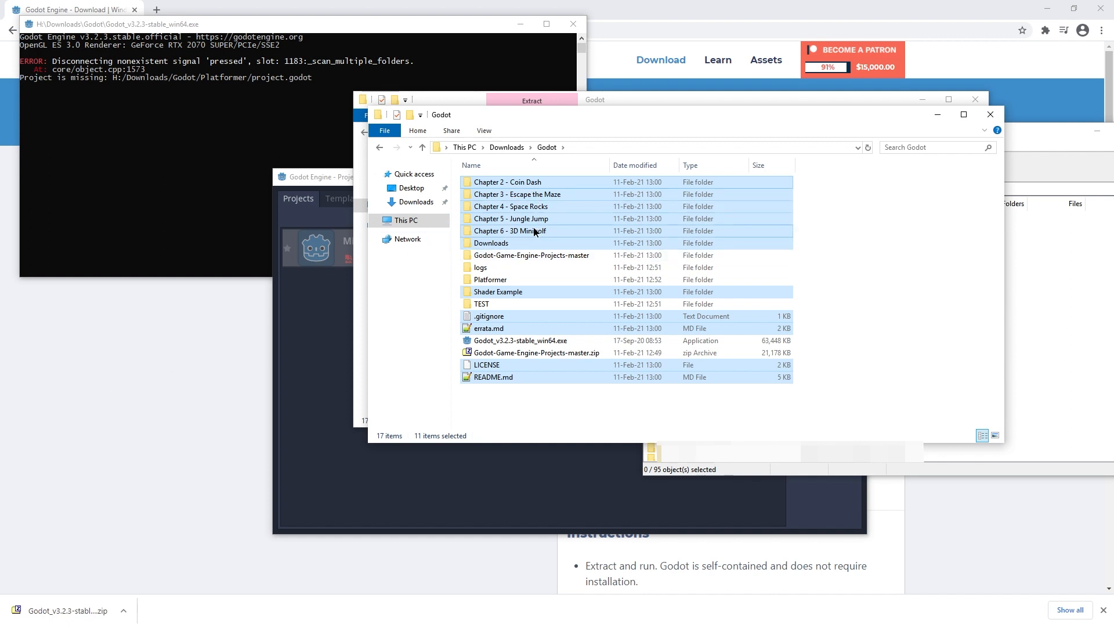
# Step: Open the Chapter 5 - Jungle Jump folder in Downloads\Godot and copy its full path
pyautogui.click(523, 185)
pyautogui.click(549, 207)
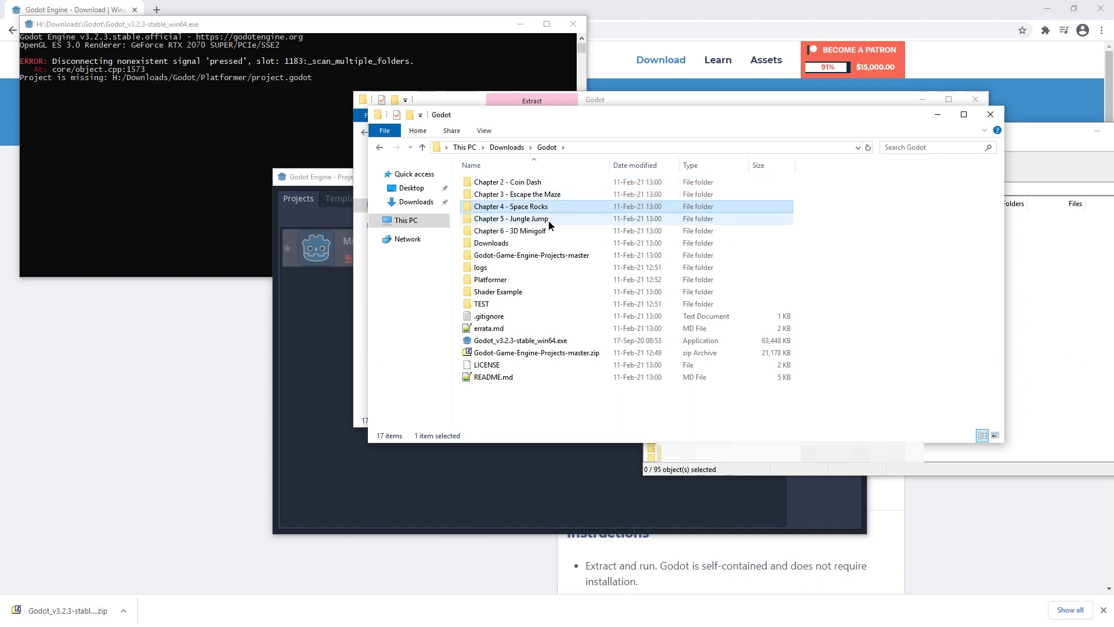
pyautogui.click(548, 220)
pyautogui.click(546, 231)
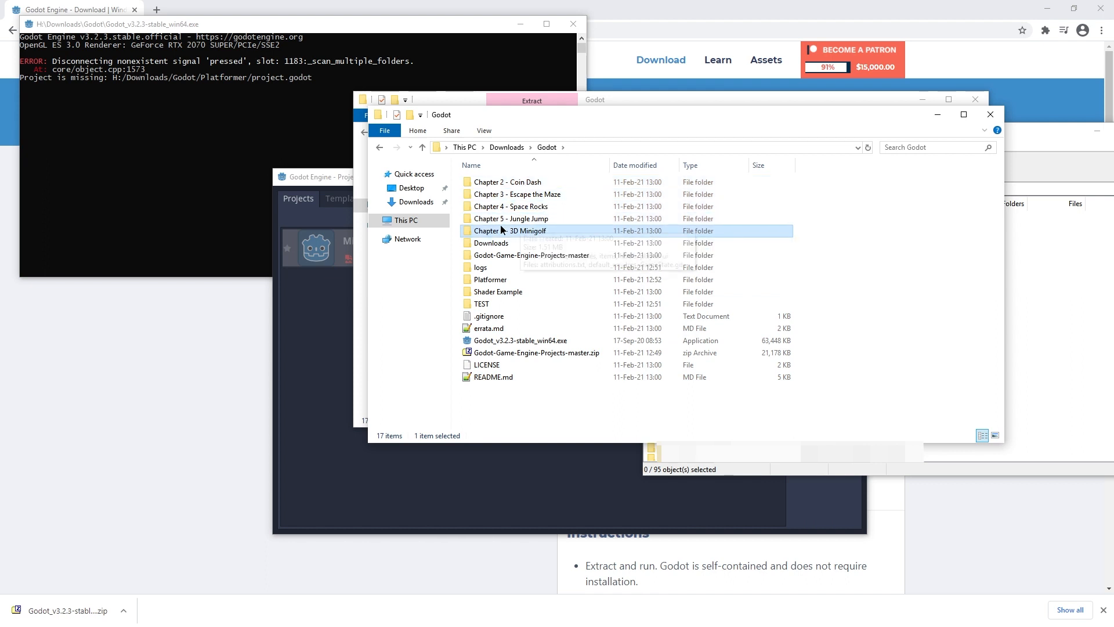
pyautogui.click(538, 223)
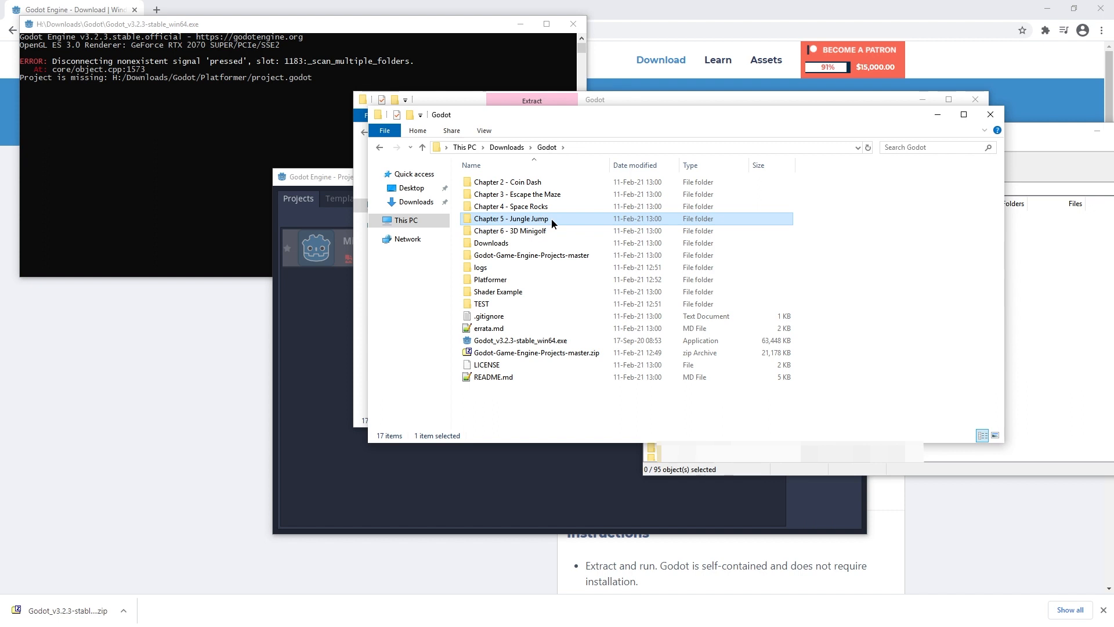
pyautogui.doubleClick(551, 219)
pyautogui.click(610, 148)
pyautogui.hotkey('ctrl', 'c')
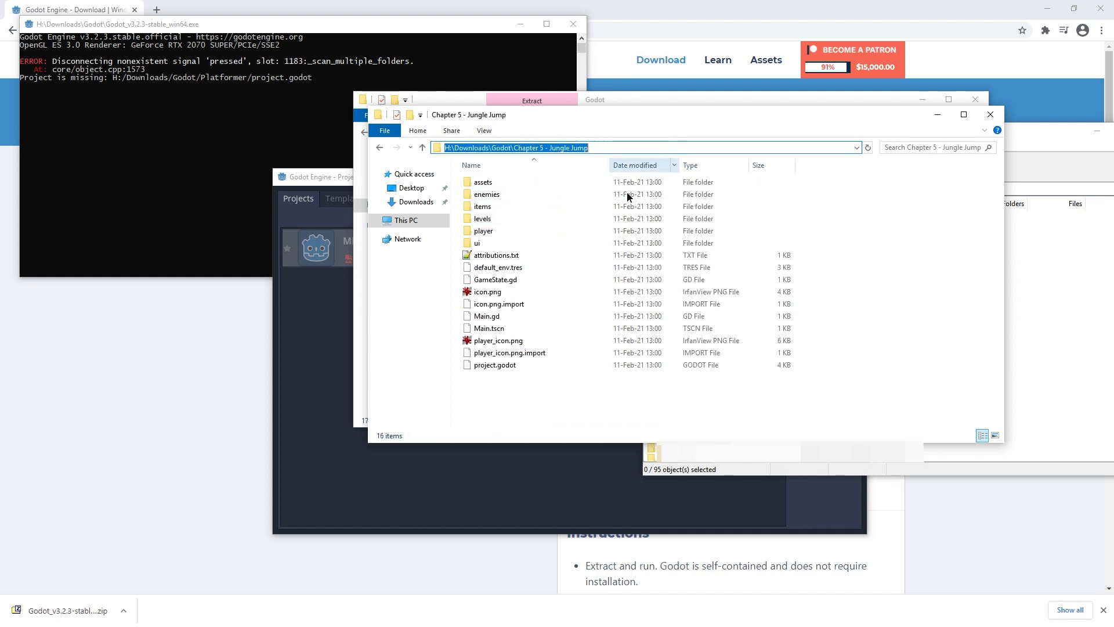
# Step: Switch to the Godot Project Manager and import the project at H:\Downloads\Godot\Chapter 5 - Jungle Jump for editing
pyautogui.click(391, 450)
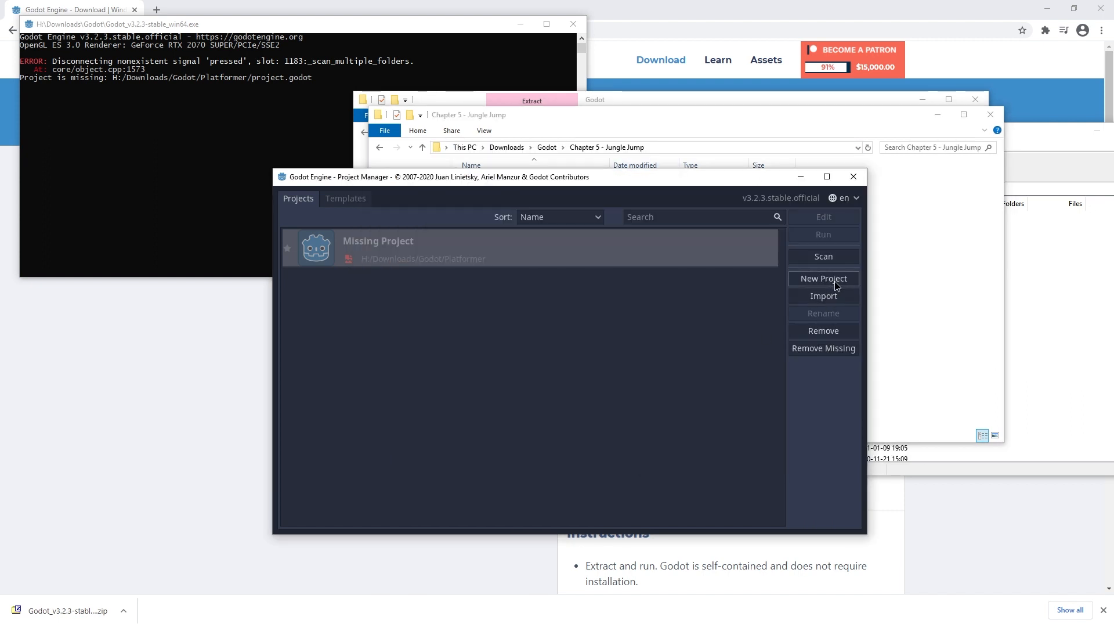
pyautogui.click(824, 295)
pyautogui.tripleClick(578, 350)
pyautogui.hotkey('ctrl', 'v')
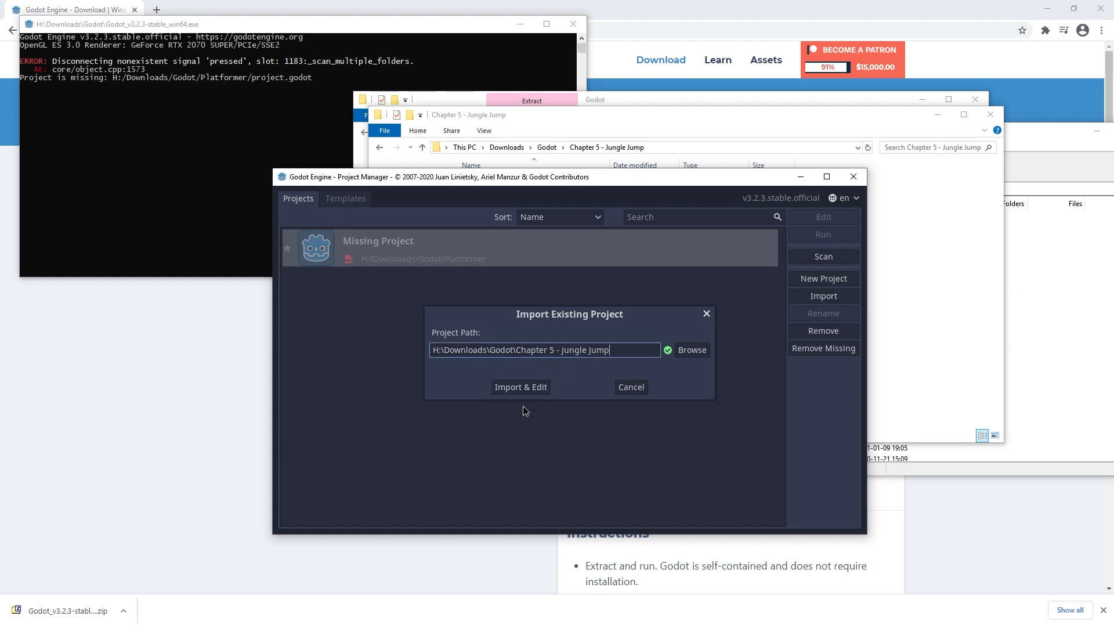
pyautogui.click(528, 386)
pyautogui.click(481, 401)
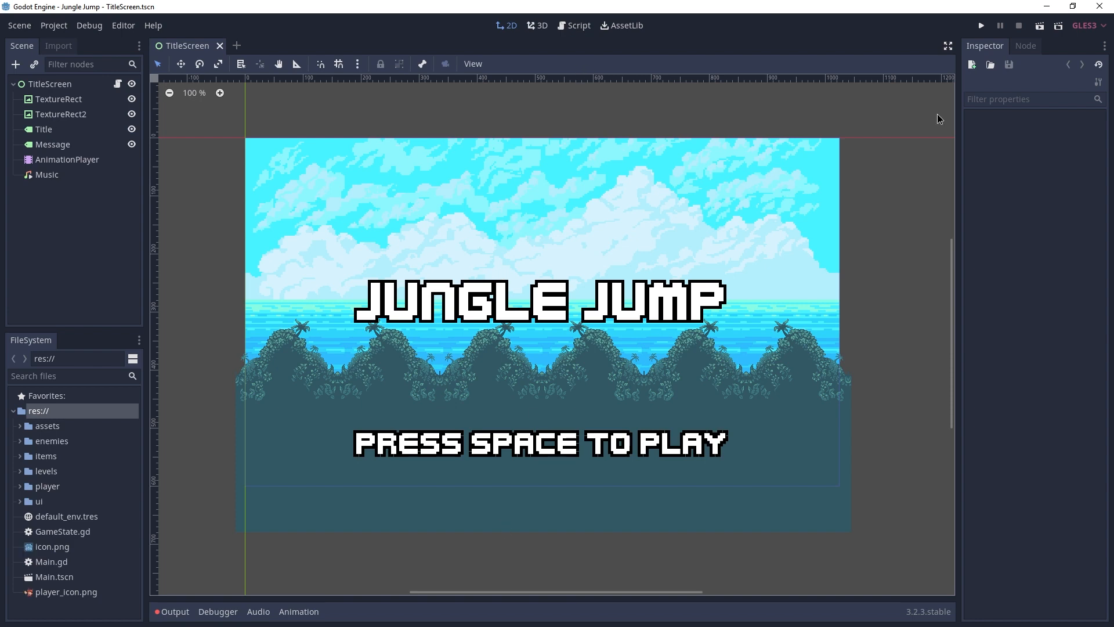
# Step: Run the Jungle Jump project, decline the firewall access request and start the game from its title screen
pyautogui.click(982, 26)
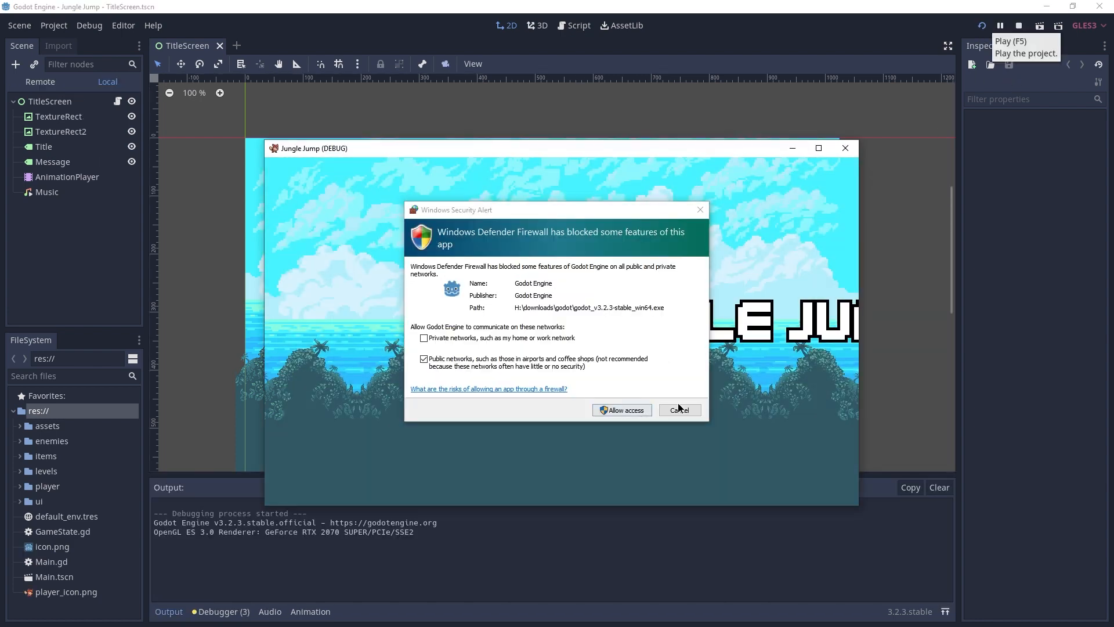
pyautogui.click(678, 409)
pyautogui.press('space')
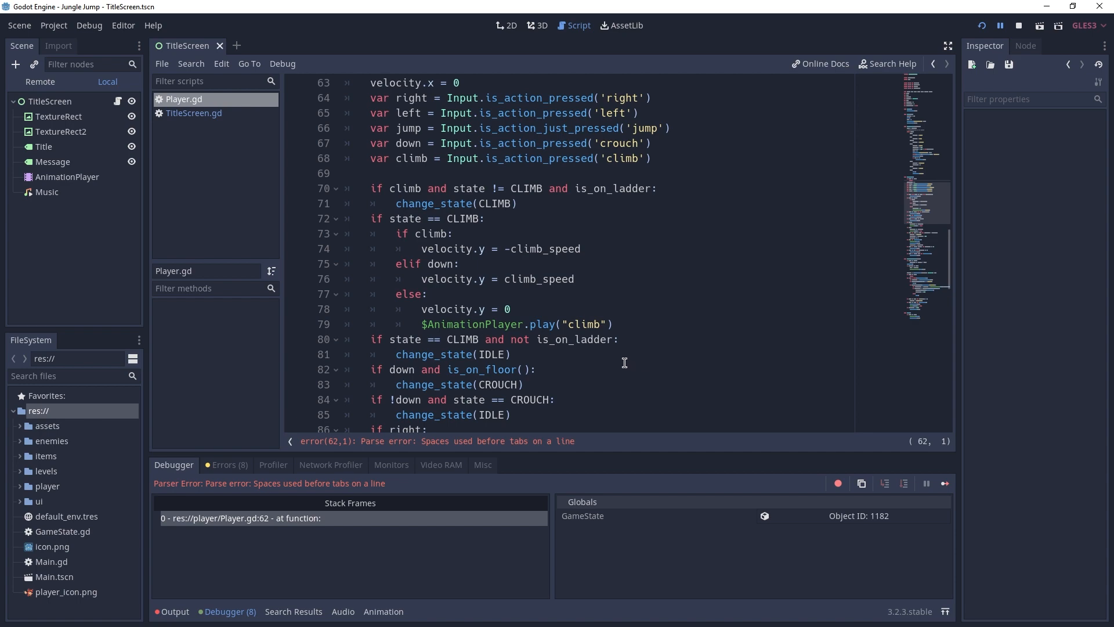
# Step: Go to the parse error on line 62 of Player.gd and re-indent the return statement using only tabs
pyautogui.scroll(-4, 599, 347)
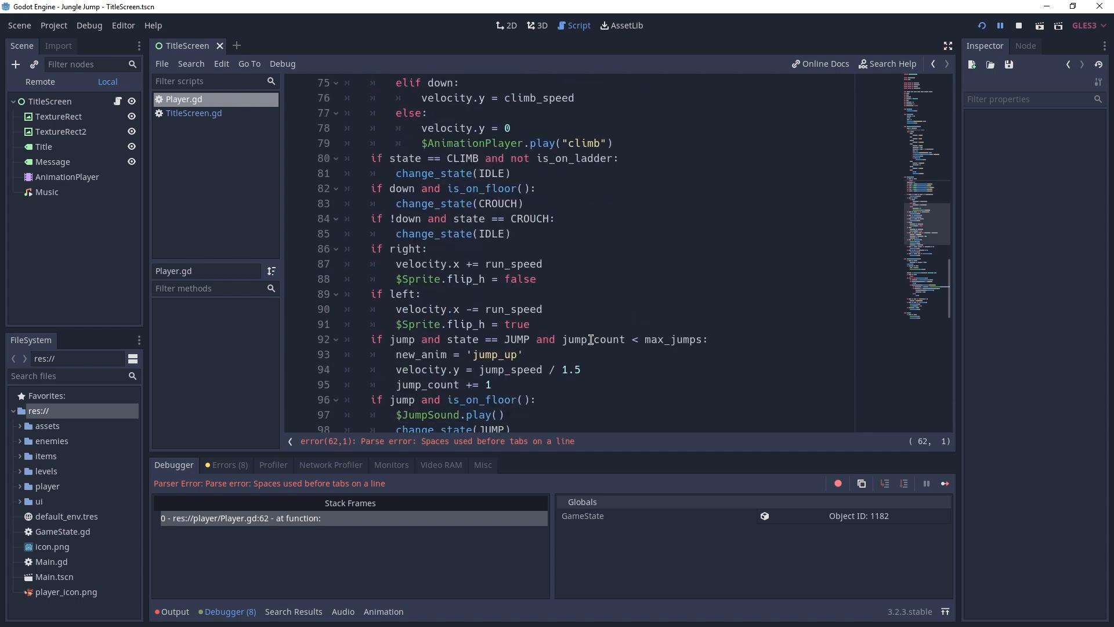
pyautogui.scroll(-15, 538, 410)
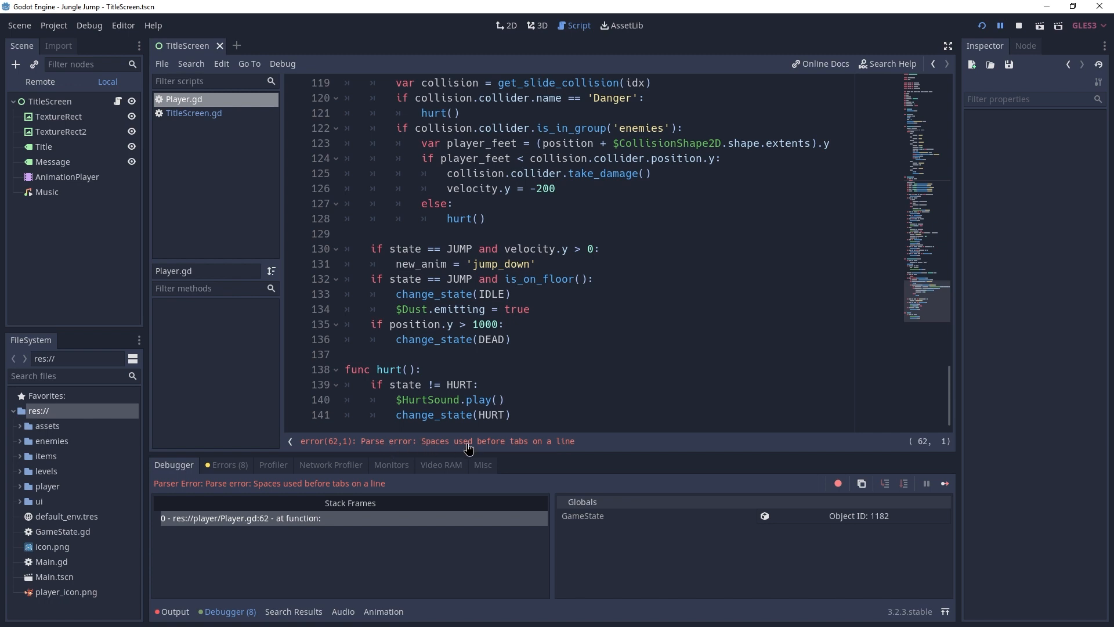
pyautogui.click(533, 442)
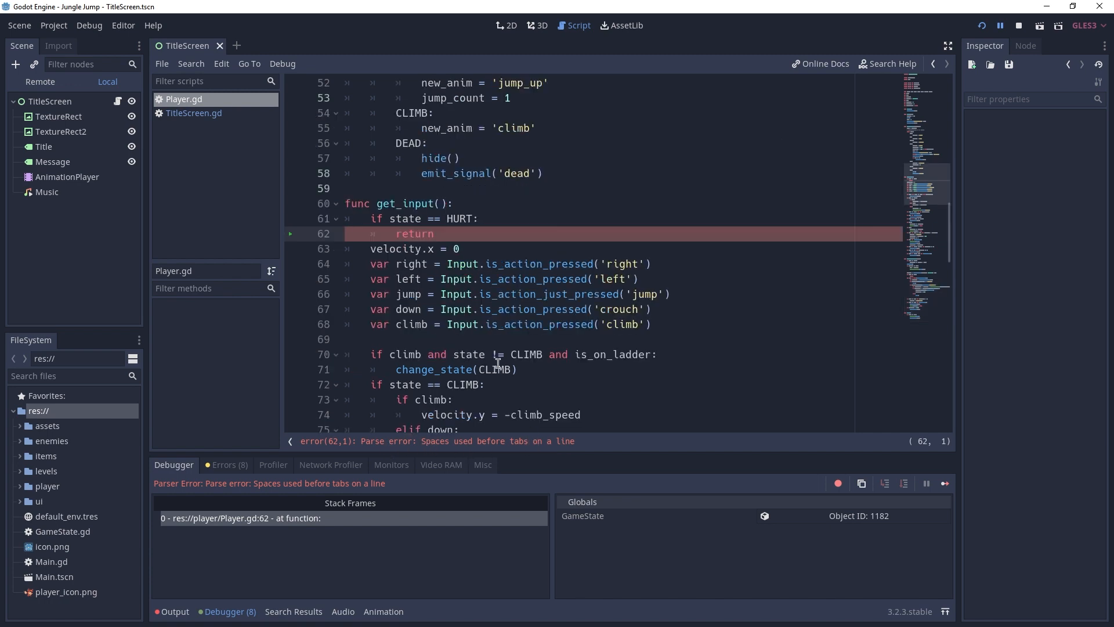
pyautogui.press('Tab')
pyautogui.press('Tab')
pyautogui.press('BackSpace')
pyautogui.press('BackSpace')
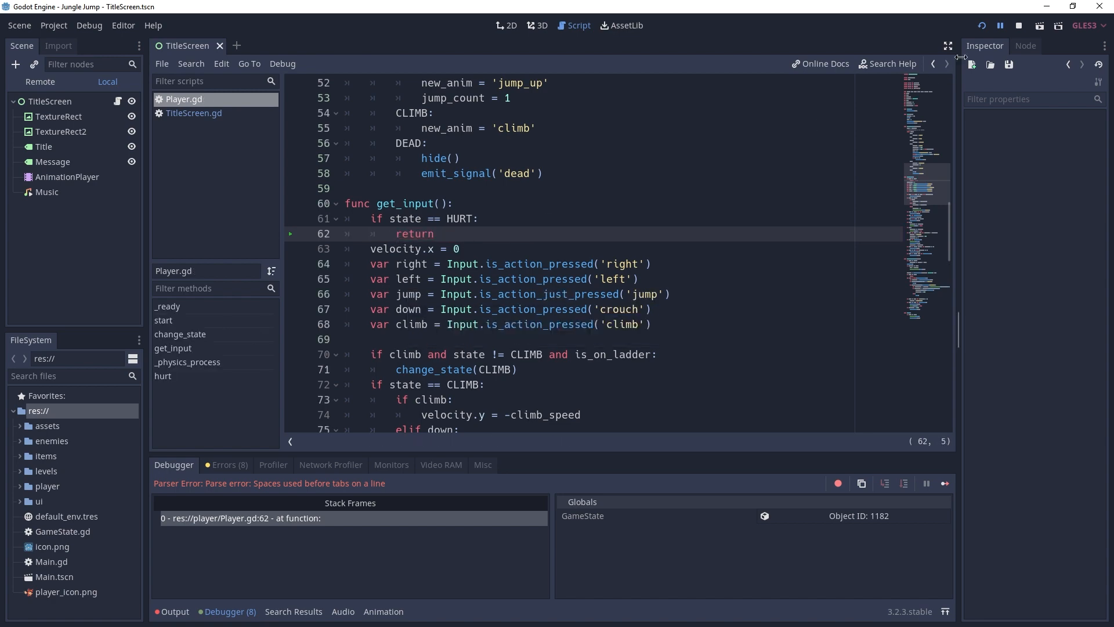
# Step: Run Jungle Jump again, play-test running and jumping across the level's platforms, and close the game window
pyautogui.click(982, 27)
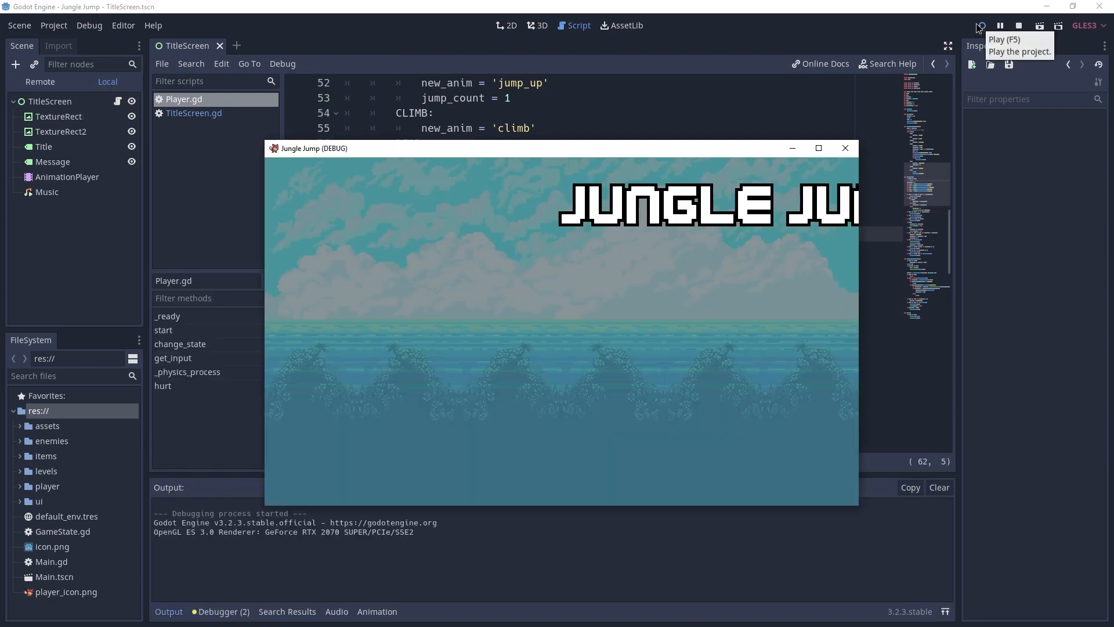
pyautogui.press('space')
pyautogui.press('space')
pyautogui.press('Right')
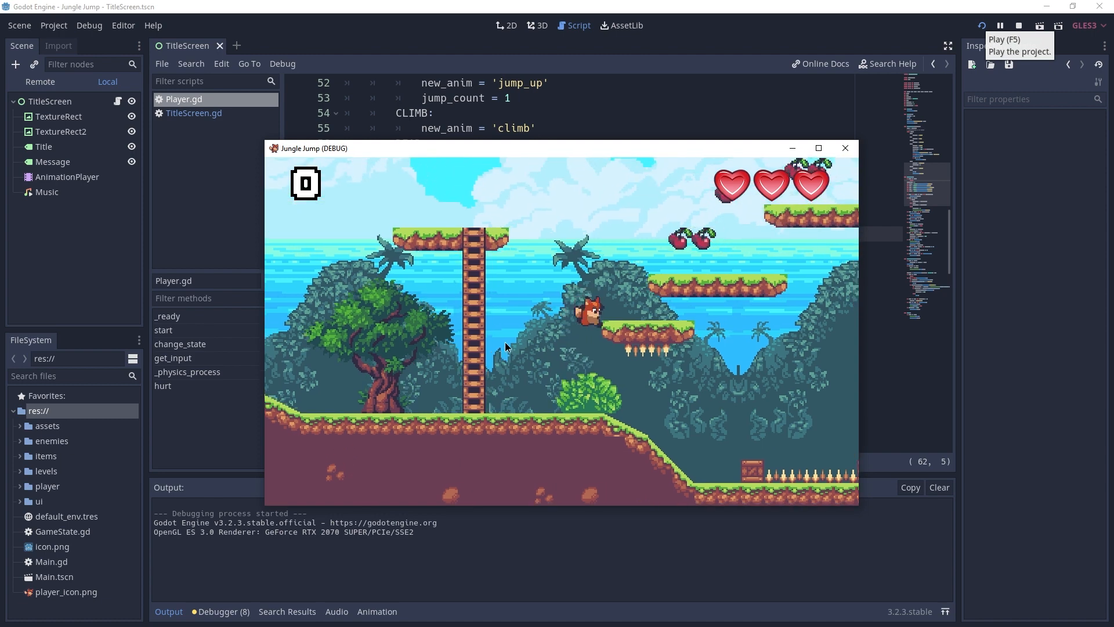
pyautogui.press('space')
pyautogui.press('Right')
pyautogui.press('Right')
pyautogui.press('space')
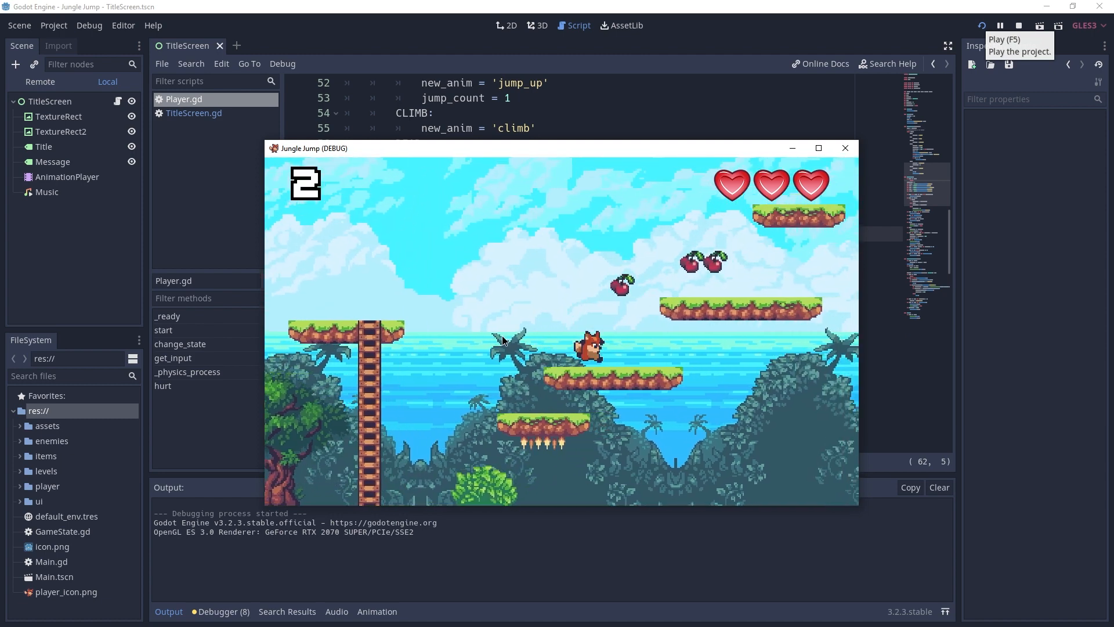
pyautogui.press('space')
pyautogui.press('space')
pyautogui.press('Left')
pyautogui.press('space')
pyautogui.press('Right')
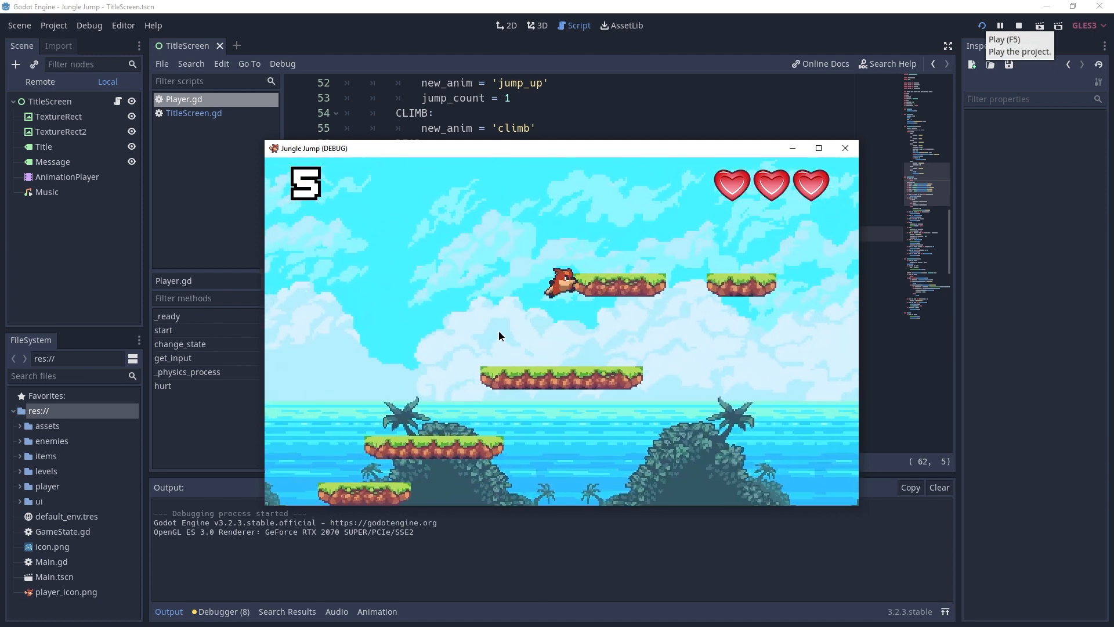
pyautogui.press('space')
pyautogui.press('space')
pyautogui.press('Right')
pyautogui.press('space')
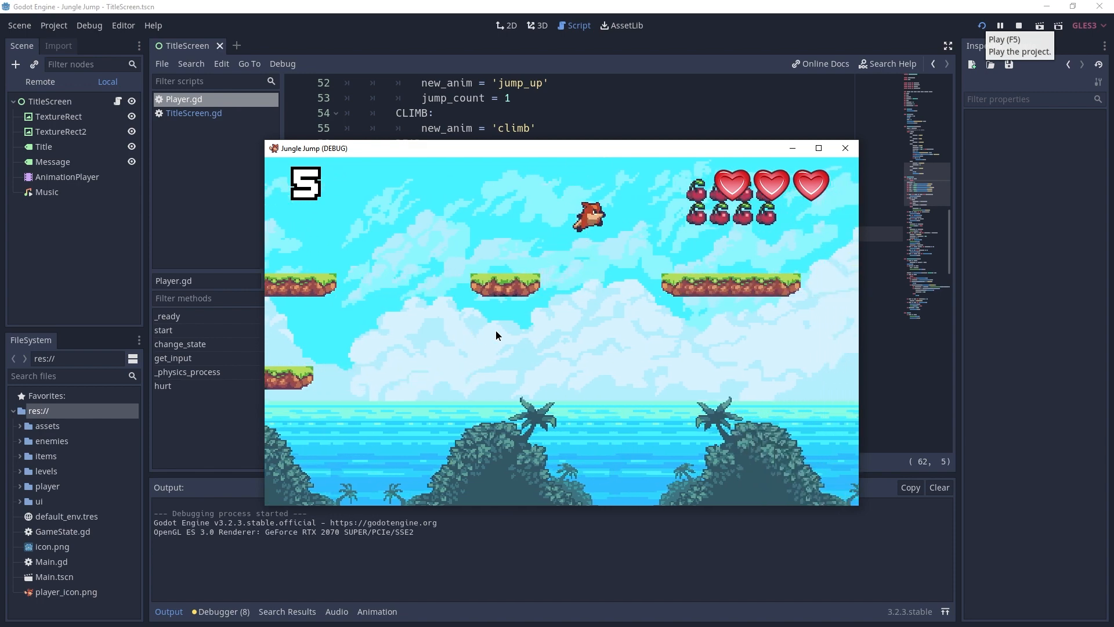
pyautogui.press('space')
pyautogui.press('Left')
pyautogui.press('Right')
pyautogui.press('space')
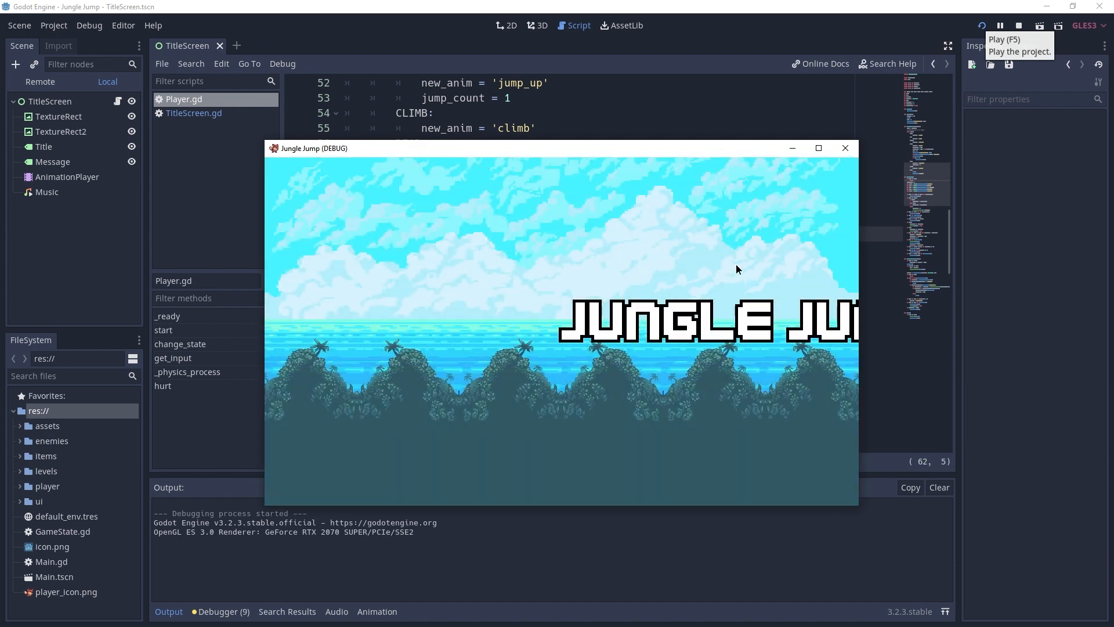
pyautogui.click(845, 151)
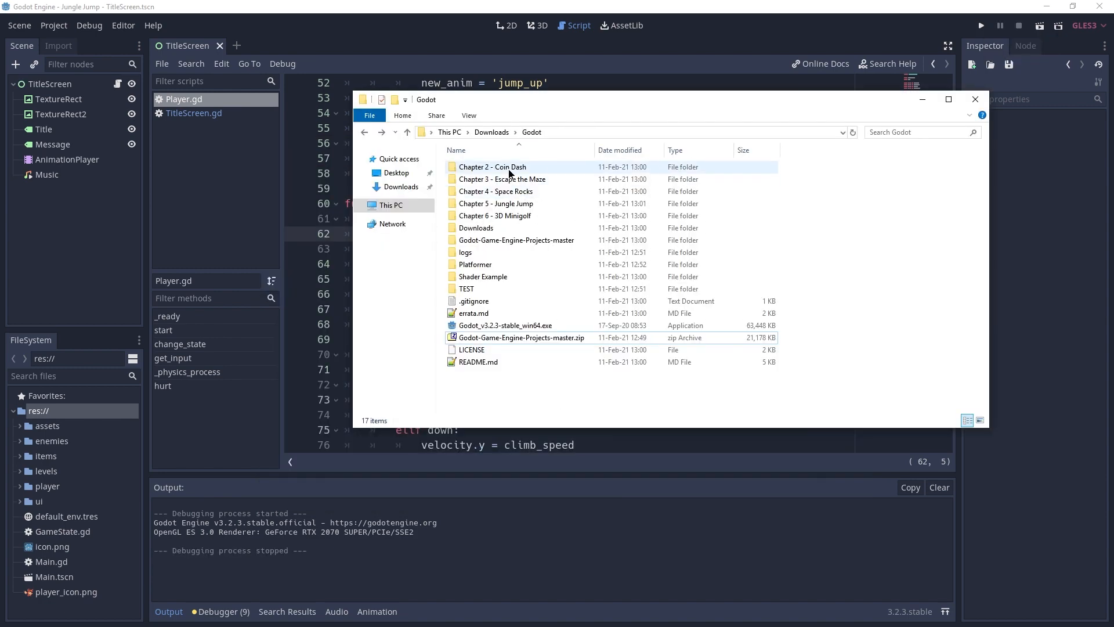
# Step: Launch Godot_v3.2.3-stable_win64.exe from File Explorer and import project.godot from Chapter 2 - Coin Dash, accepting the conversion to this engine version
pyautogui.moveTo(510, 168); pyautogui.dragTo(533, 325)
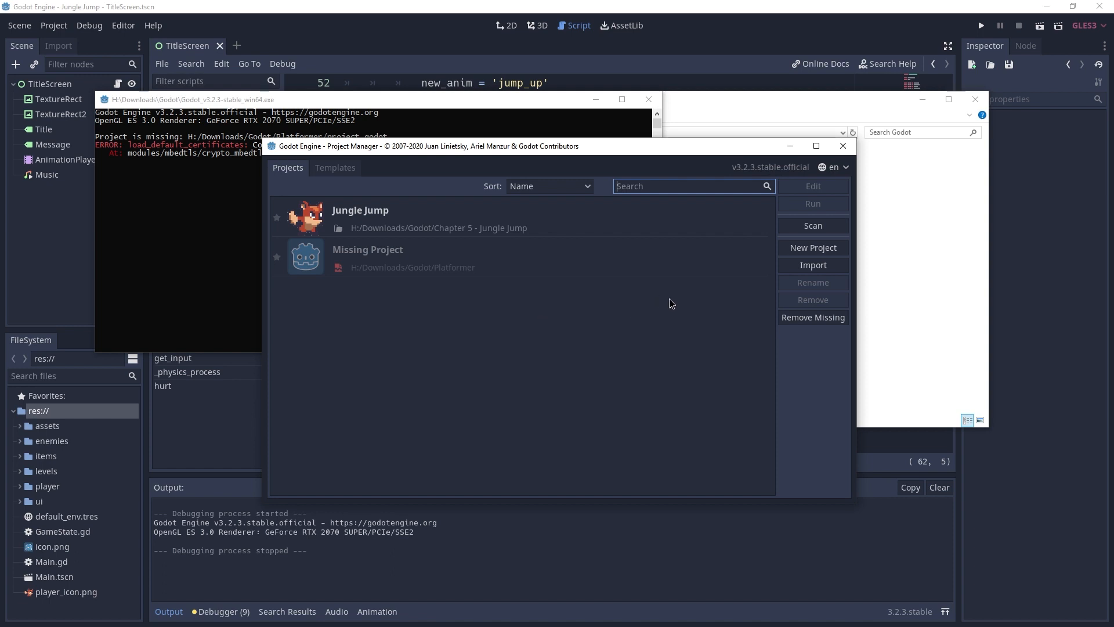
pyautogui.click(813, 266)
pyautogui.click(687, 320)
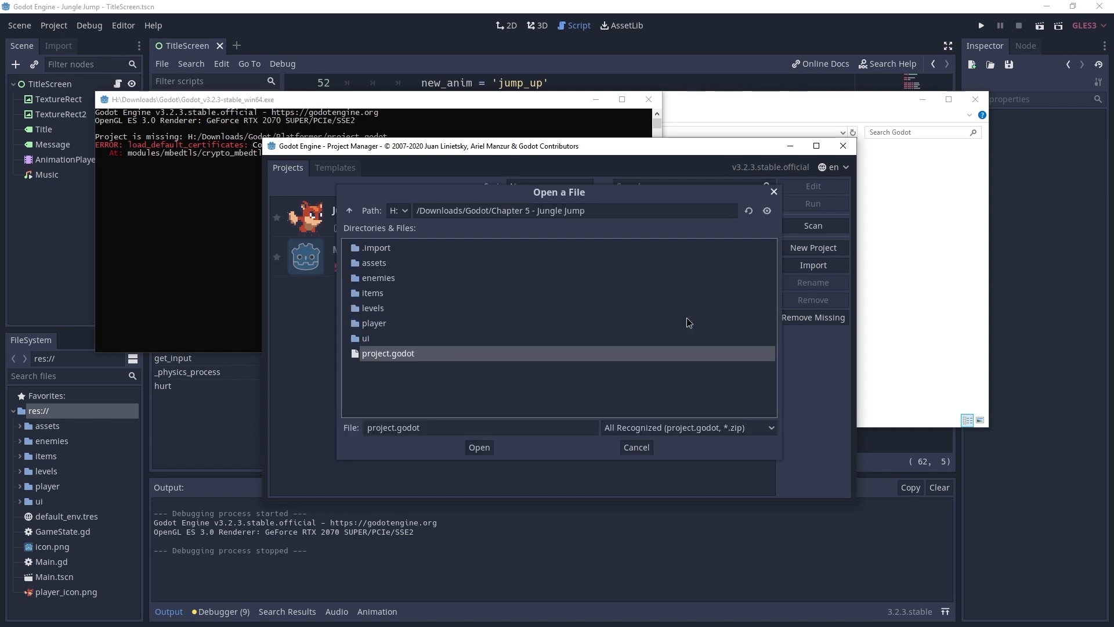
pyautogui.click(350, 213)
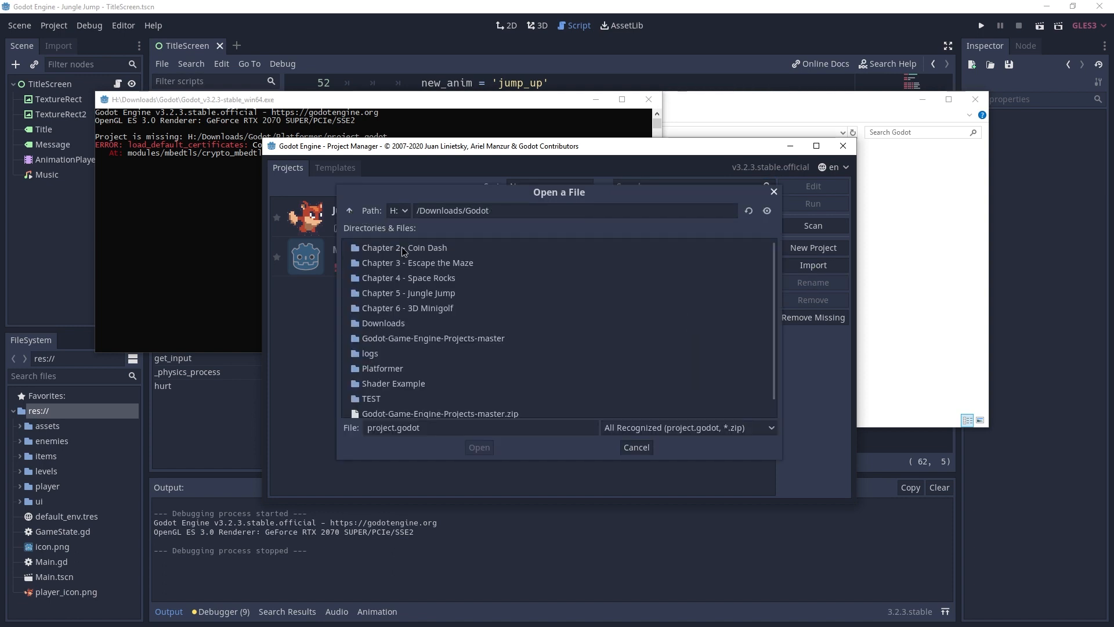
pyautogui.doubleClick(439, 262)
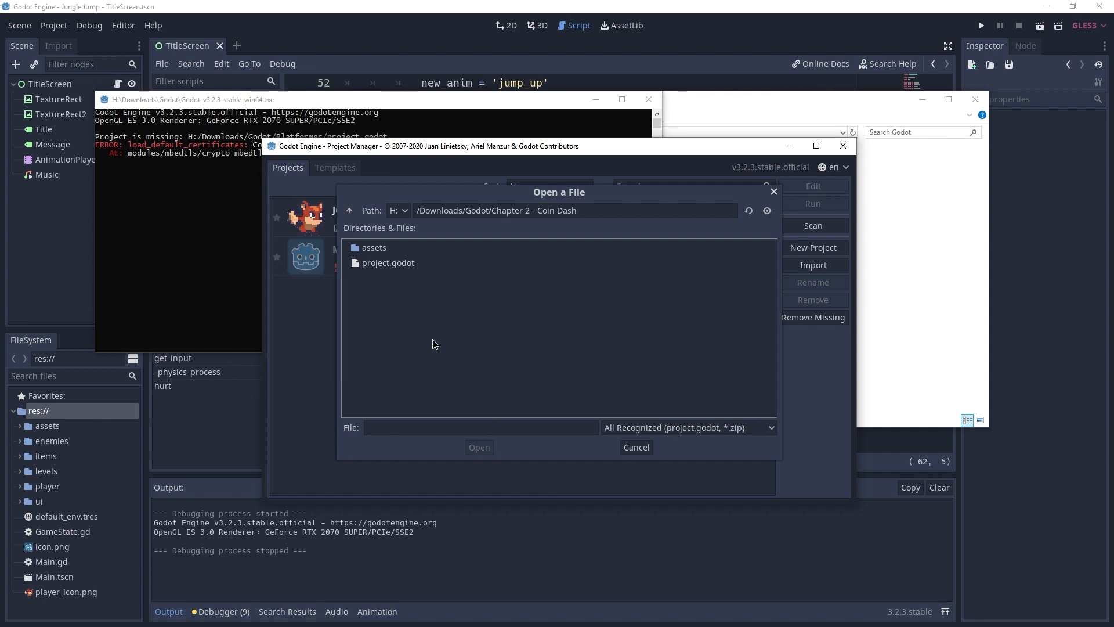
pyautogui.doubleClick(407, 264)
pyautogui.click(514, 358)
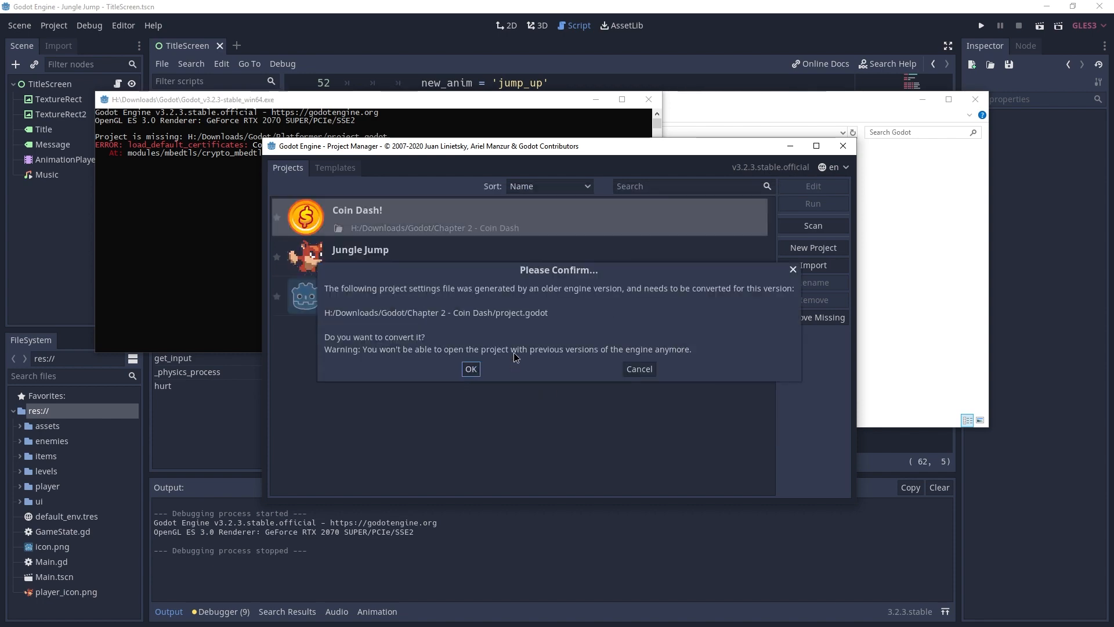
pyautogui.click(473, 368)
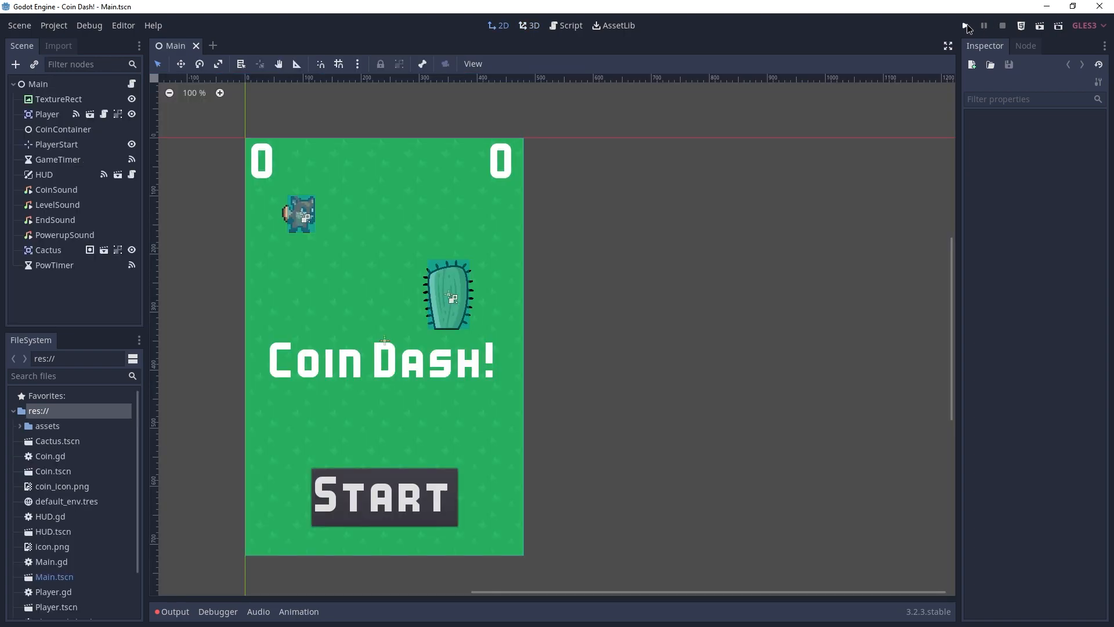
# Step: Run the Coin Dash project, play-test moving the character to collect coins, and close the game window
pyautogui.click(966, 26)
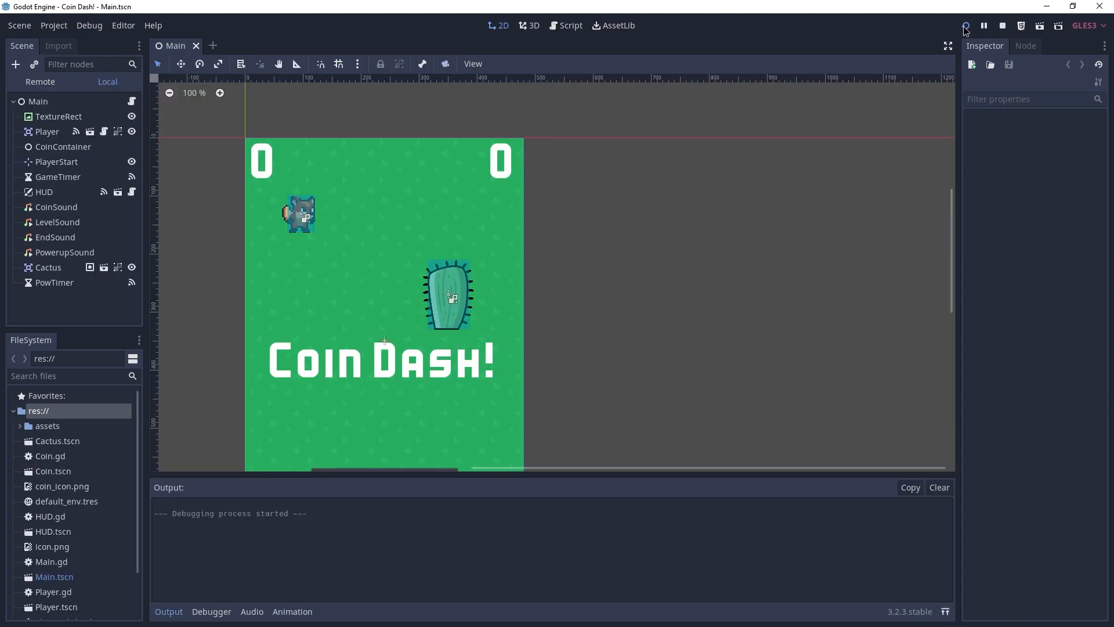
pyautogui.click(531, 499)
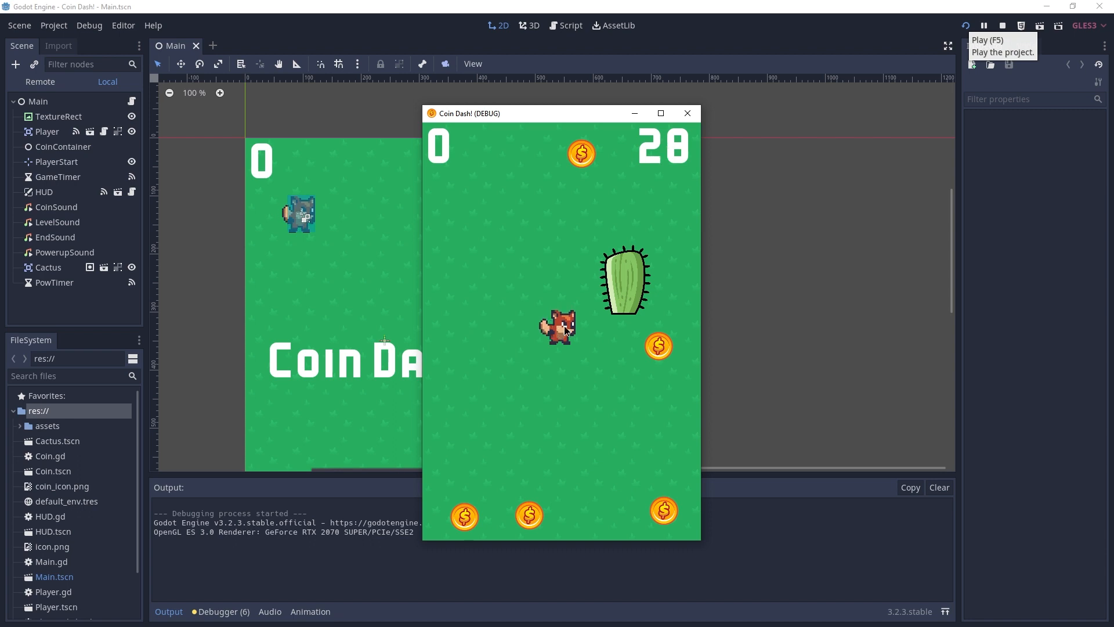
pyautogui.press('Right')
pyautogui.press('Down')
pyautogui.press('Left')
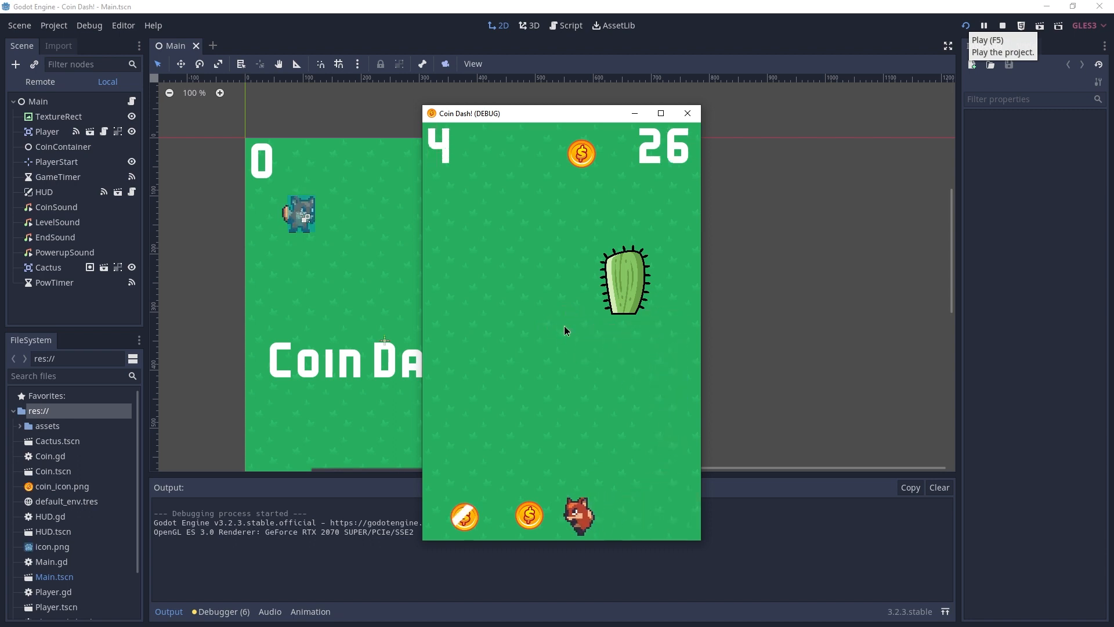
pyautogui.press('Up')
pyautogui.press('Right')
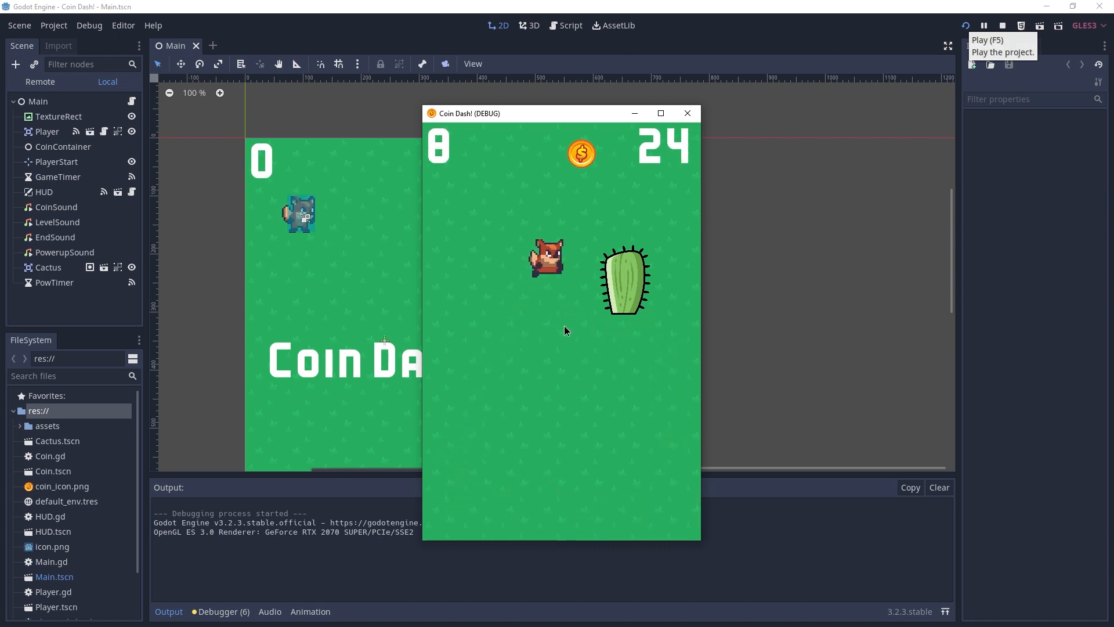
pyautogui.press('Left')
pyautogui.press('Down')
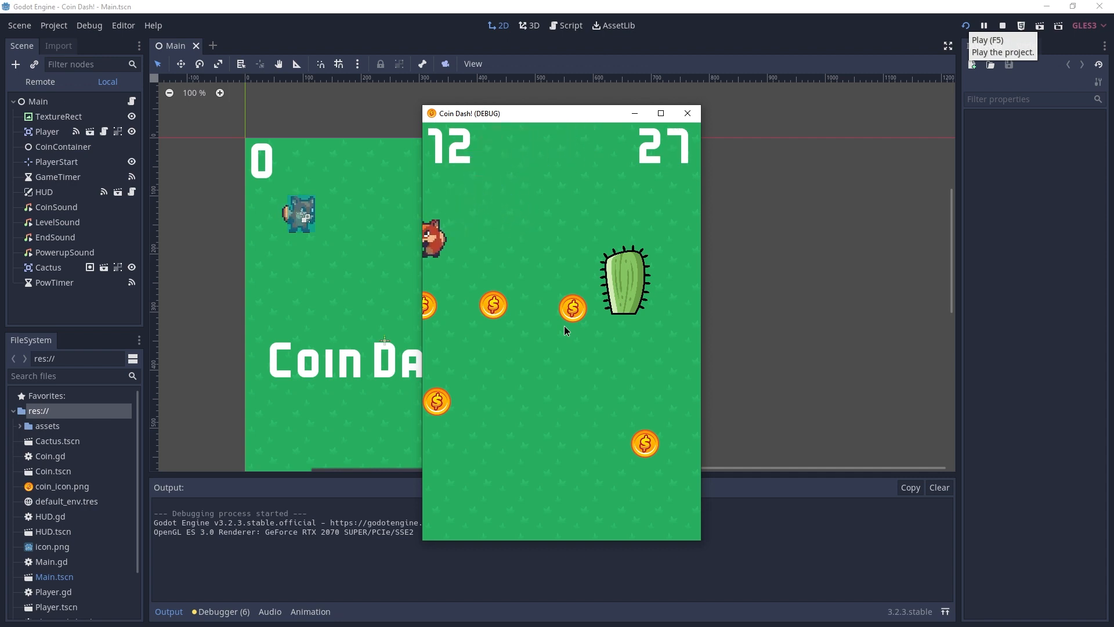
pyautogui.click(687, 113)
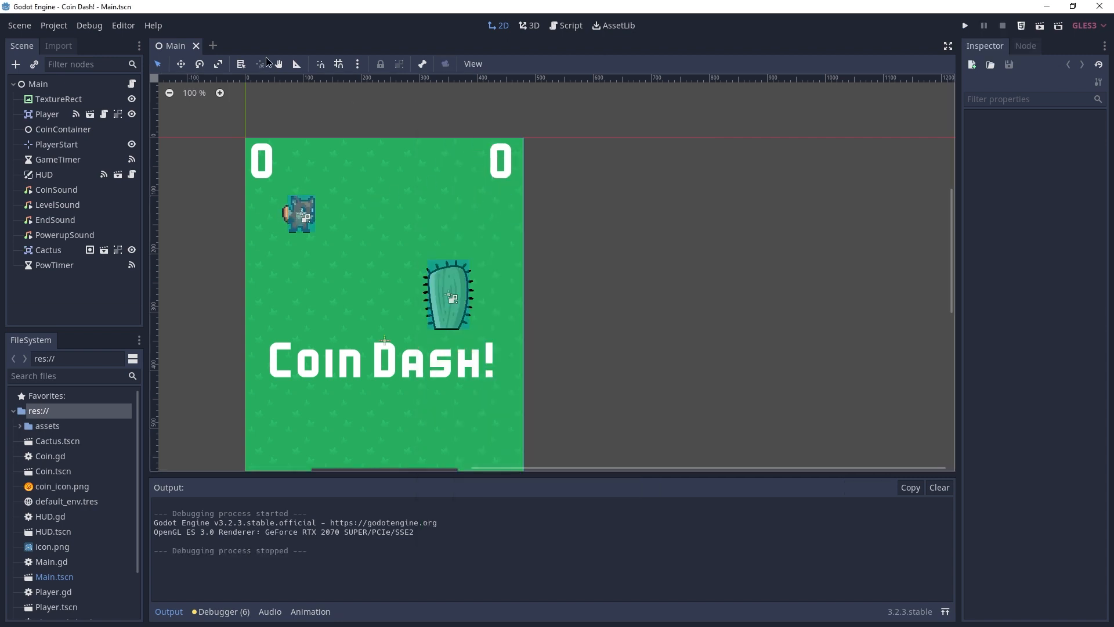
# Step: Quit the Coin Dash editor and clear the selection in the Downloads\Godot folder
pyautogui.click(12, 25)
pyautogui.click(825, 54)
pyautogui.click(1100, 6)
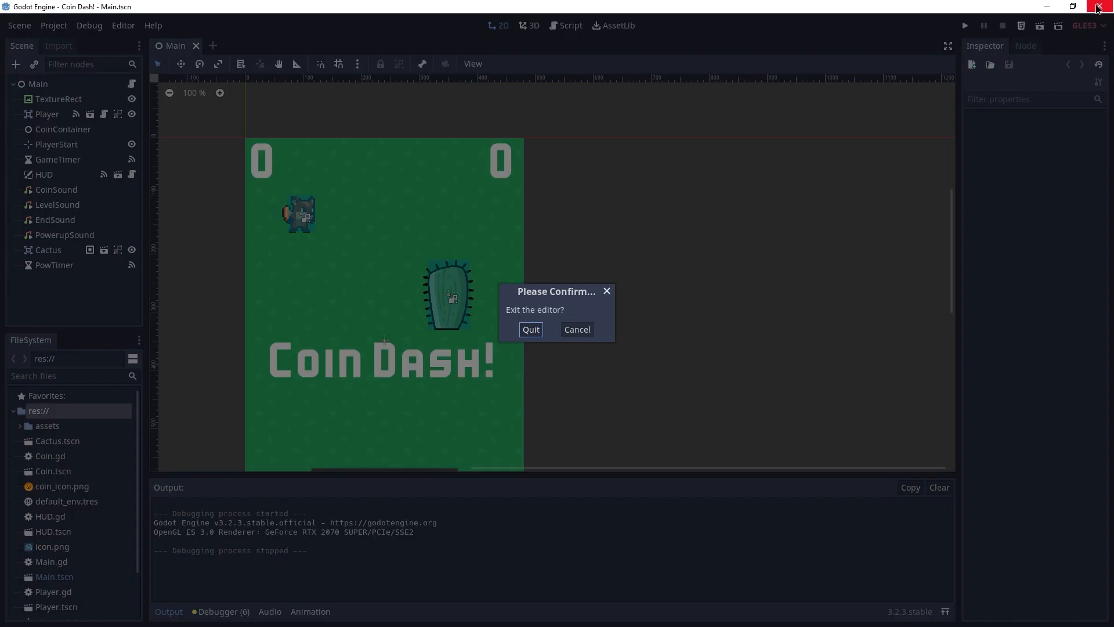
pyautogui.click(529, 325)
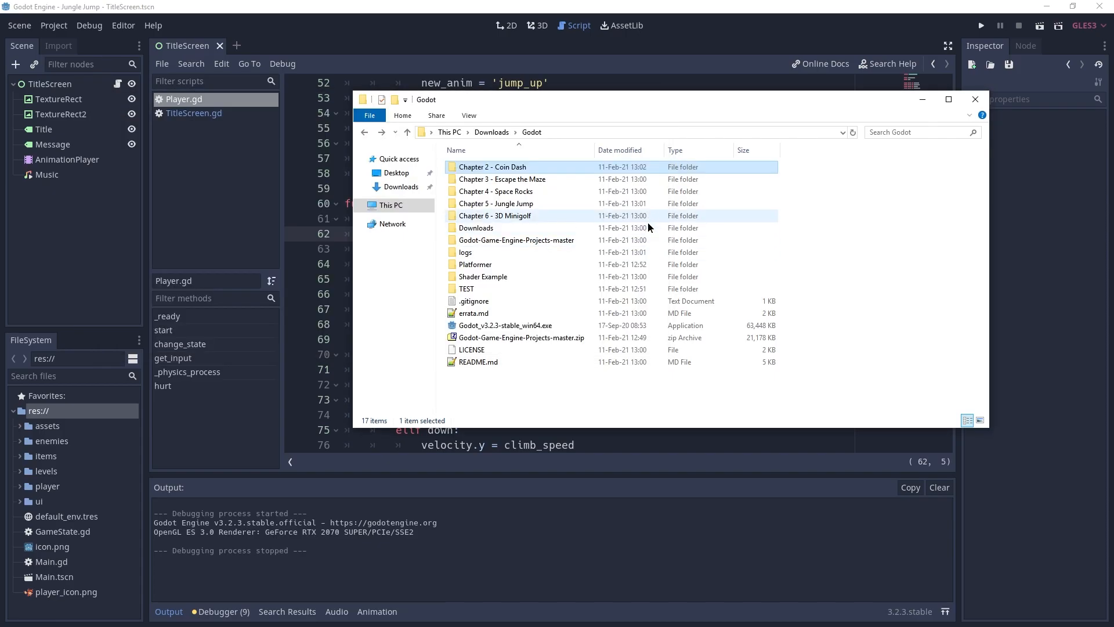
pyautogui.click(604, 392)
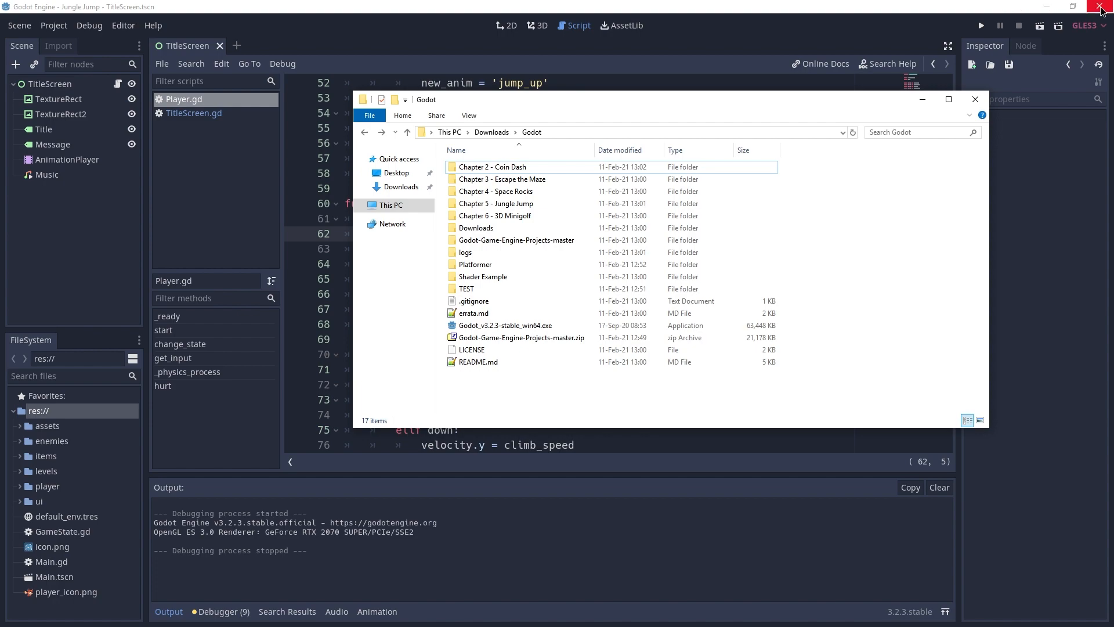